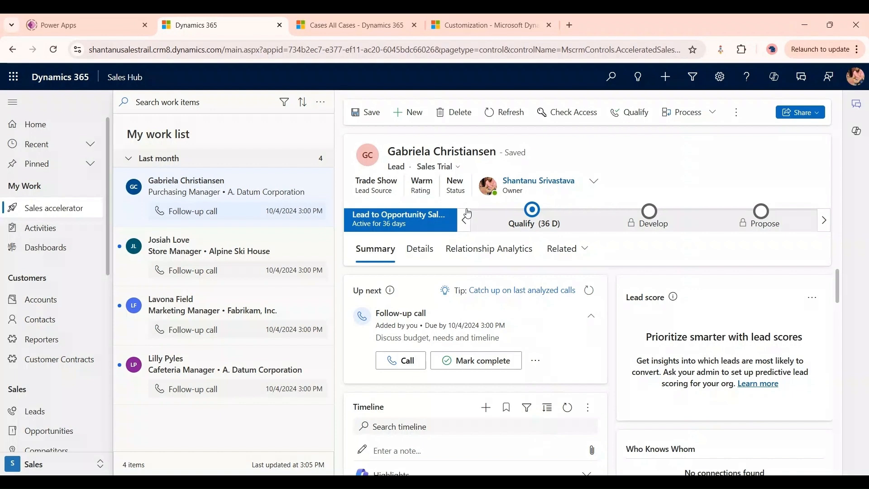
Start a new opportunity with the topic "Coffee Machine" and link an existing contact from Trey Research
{"action": "scroll", "coordinate": [80, 349], "scroll_direction": "down", "scroll_amount": 3}
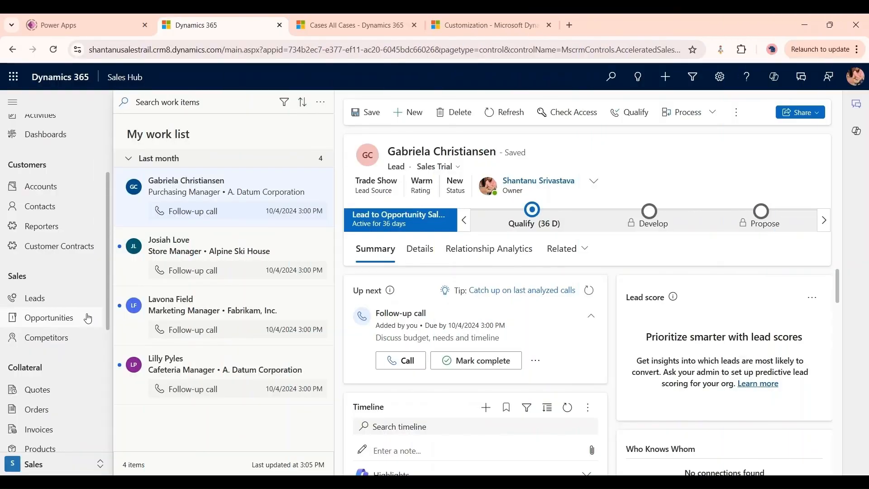
{"action": "left_click", "coordinate": [88, 318]}
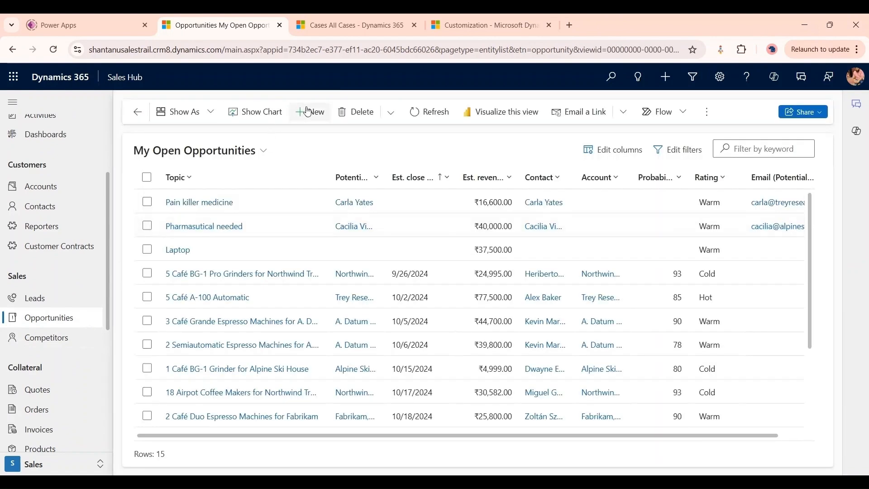
{"action": "left_click", "coordinate": [303, 111]}
{"action": "left_click", "coordinate": [285, 308]}
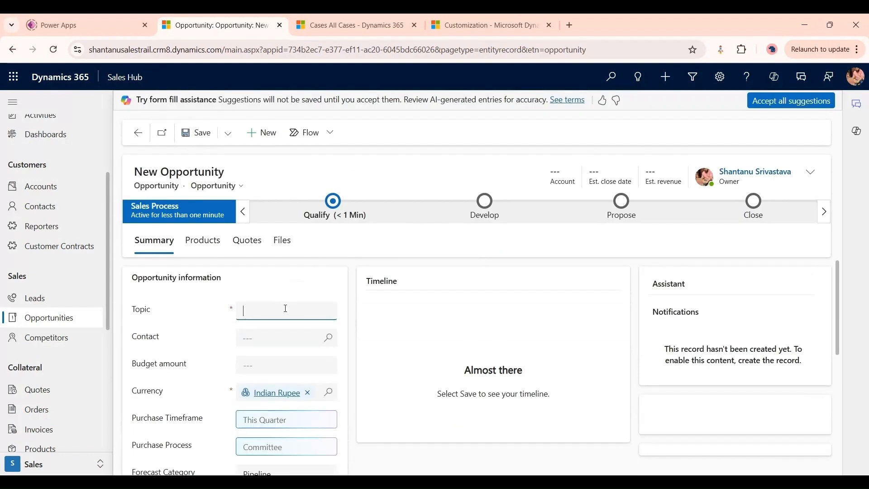
{"action": "type", "text": "Coffee Ma"}
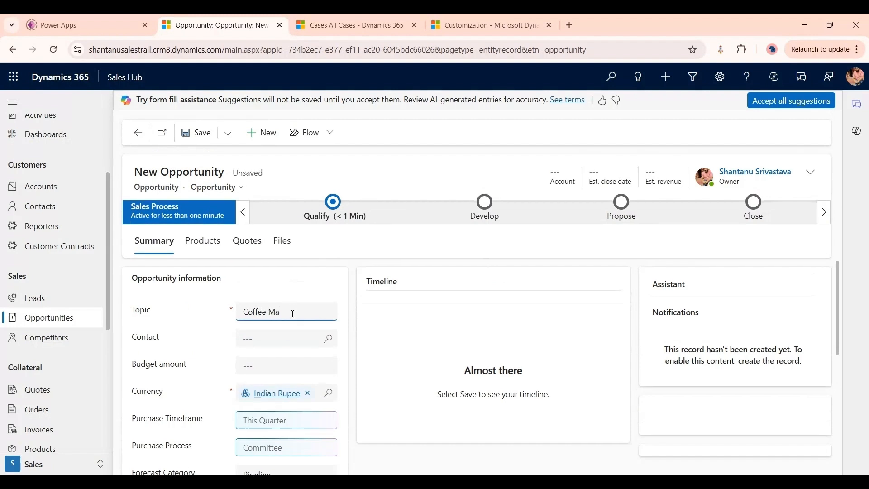
{"action": "type", "text": "chine"}
{"action": "left_click", "coordinate": [283, 339]}
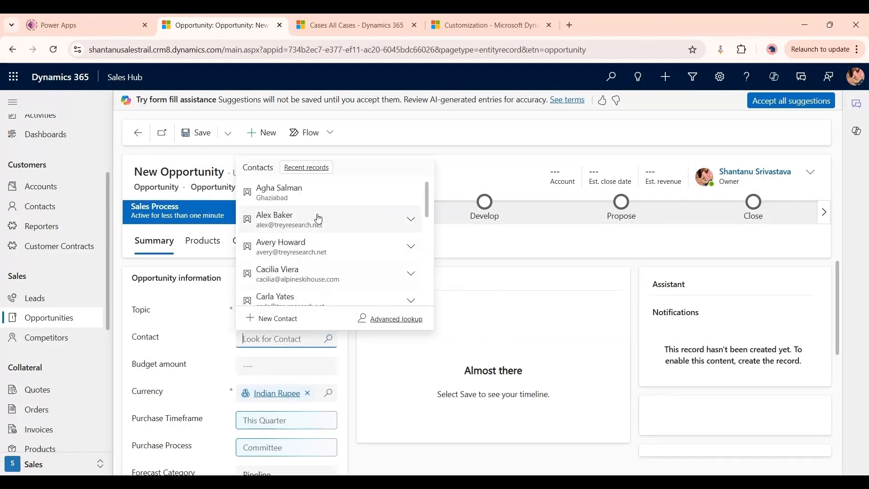
{"action": "left_click", "coordinate": [317, 218]}
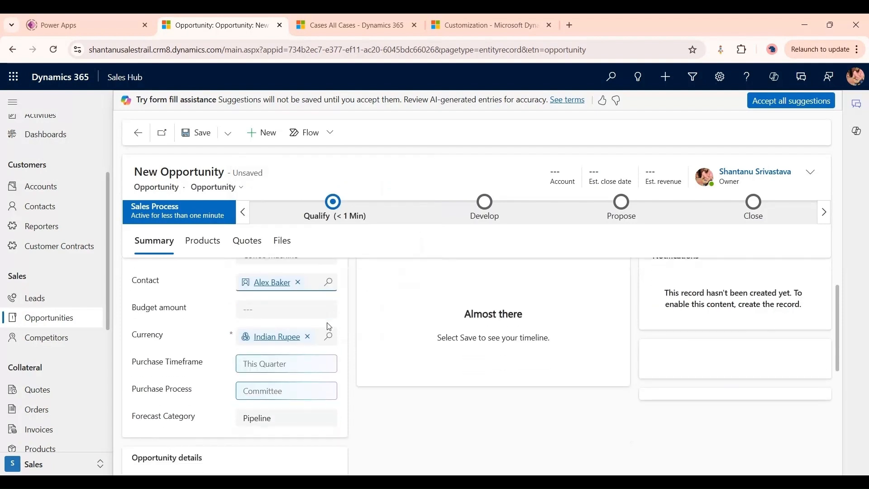
{"action": "mouse_move", "coordinate": [273, 344]}
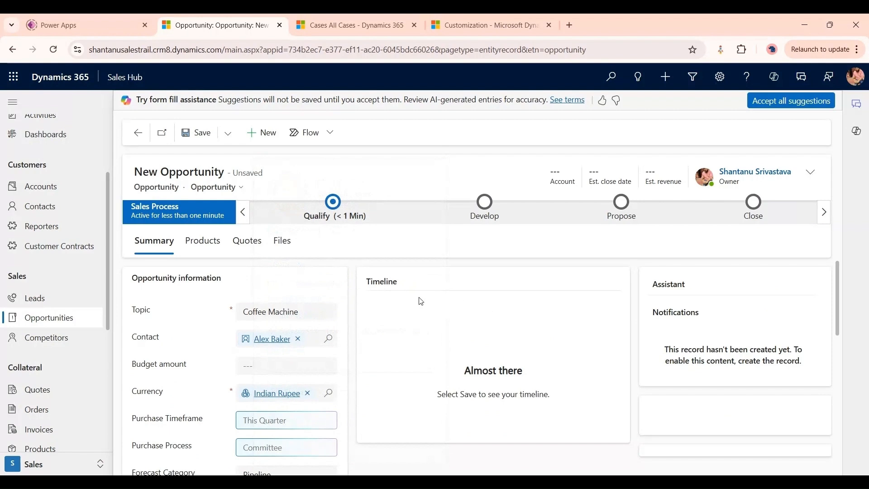
Assign the Contoso Coffee Price List to the opportunity and save the record
{"action": "left_click", "coordinate": [202, 249]}
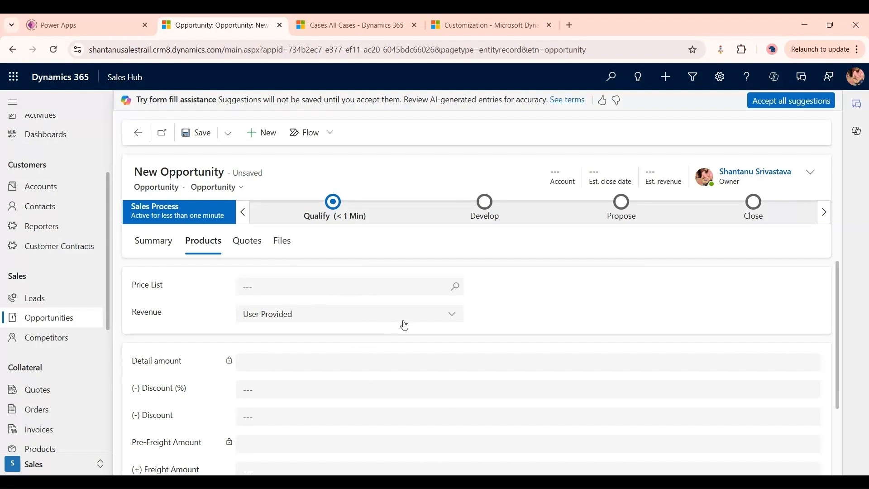
{"action": "left_click", "coordinate": [458, 286]}
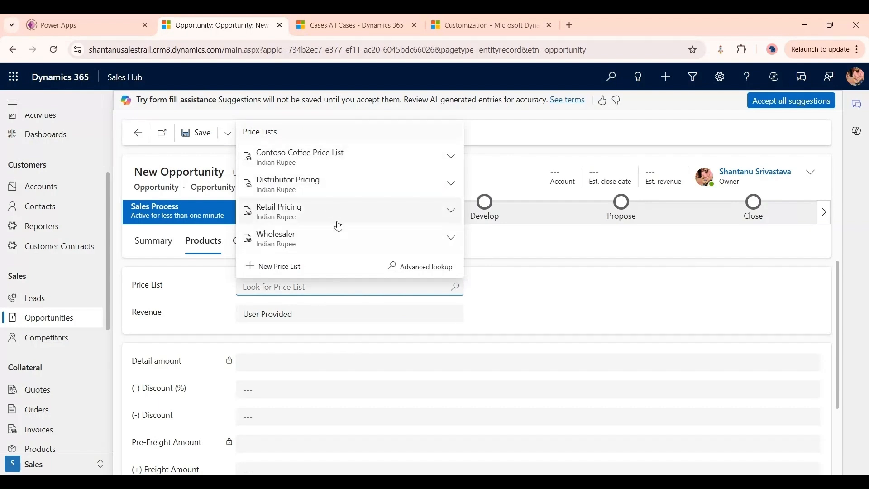
{"action": "left_click", "coordinate": [343, 160]}
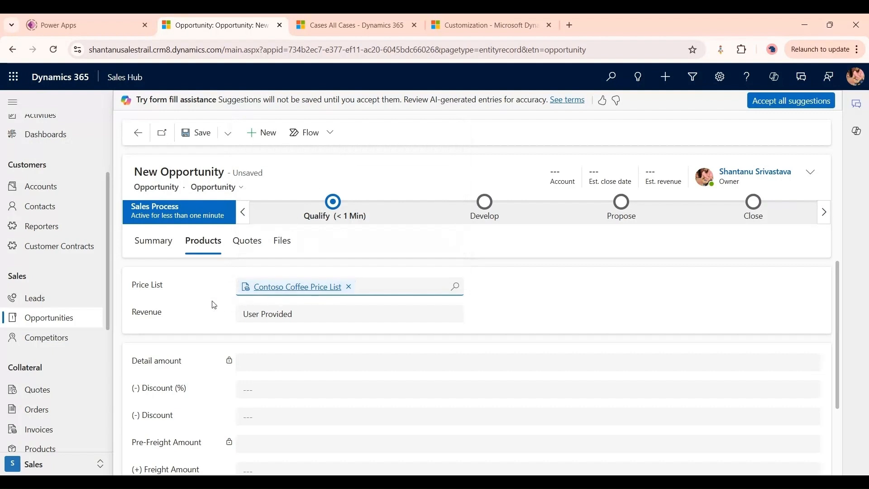
{"action": "scroll", "coordinate": [234, 315], "scroll_direction": "down", "scroll_amount": 2}
{"action": "scroll", "coordinate": [234, 315], "scroll_direction": "up", "scroll_amount": 2}
{"action": "left_click", "coordinate": [193, 139]}
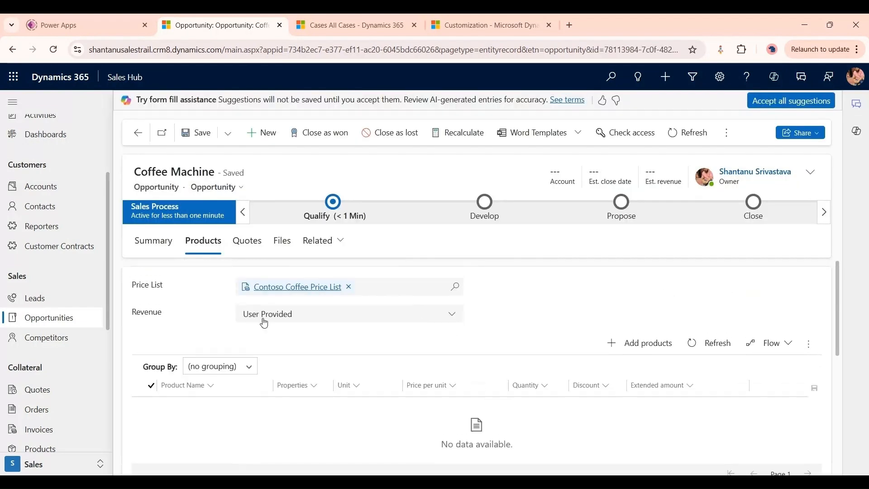
Review the products, units and prices available to add to the opportunity, and close the list without adding any
{"action": "left_click", "coordinate": [629, 346]}
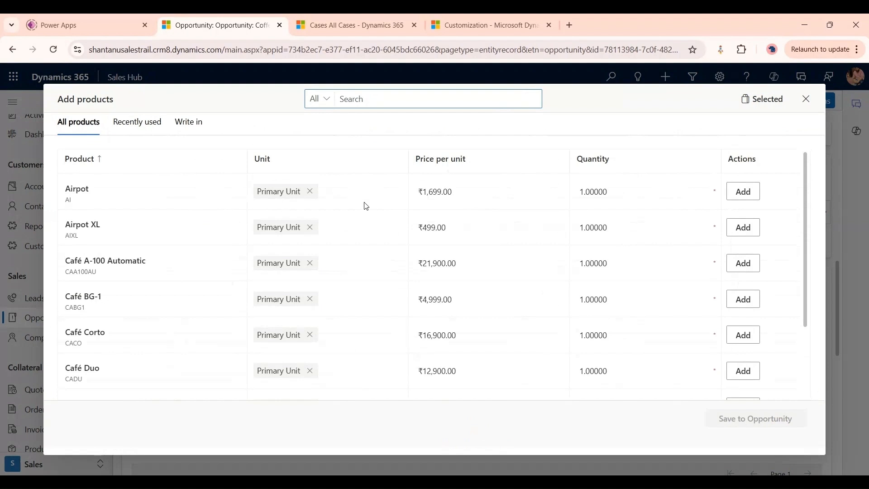
{"action": "scroll", "coordinate": [367, 199], "scroll_direction": "down", "scroll_amount": 2}
{"action": "scroll", "coordinate": [270, 235], "scroll_direction": "up", "scroll_amount": 2}
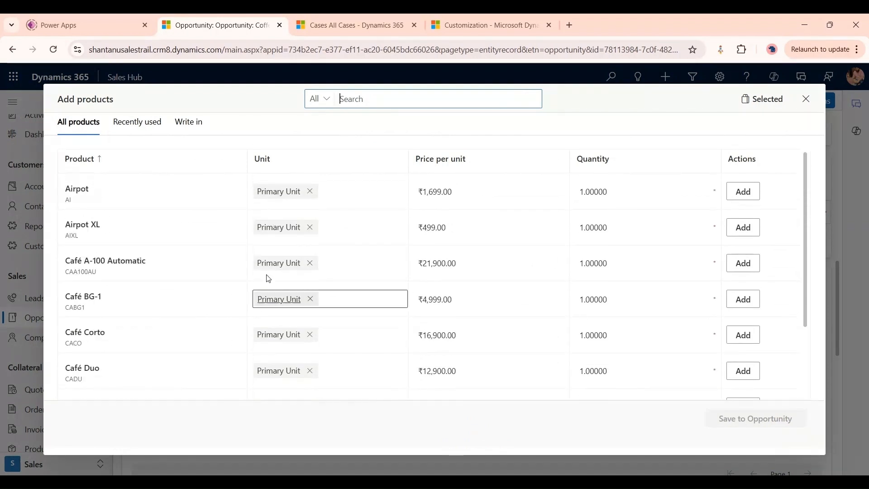
{"action": "left_click", "coordinate": [806, 99]}
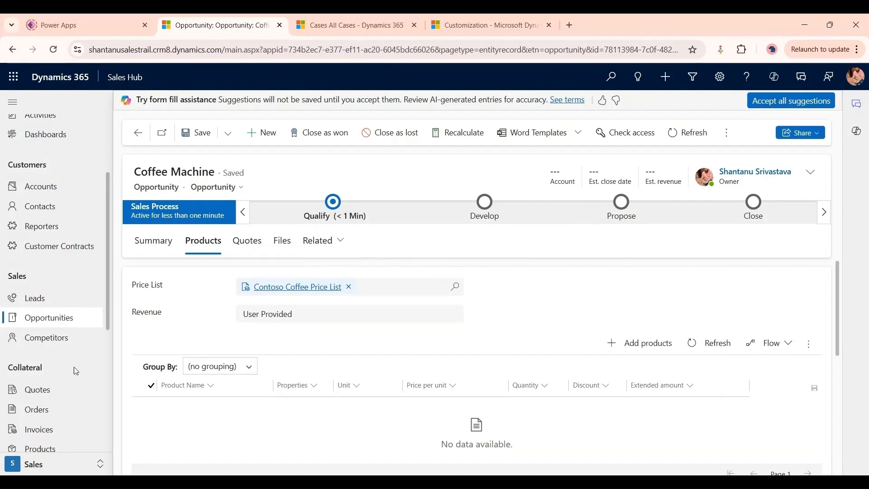
Switch to the App Settings area, view the product catalog's families and products, and bring up a blank product form
{"action": "left_click", "coordinate": [74, 470]}
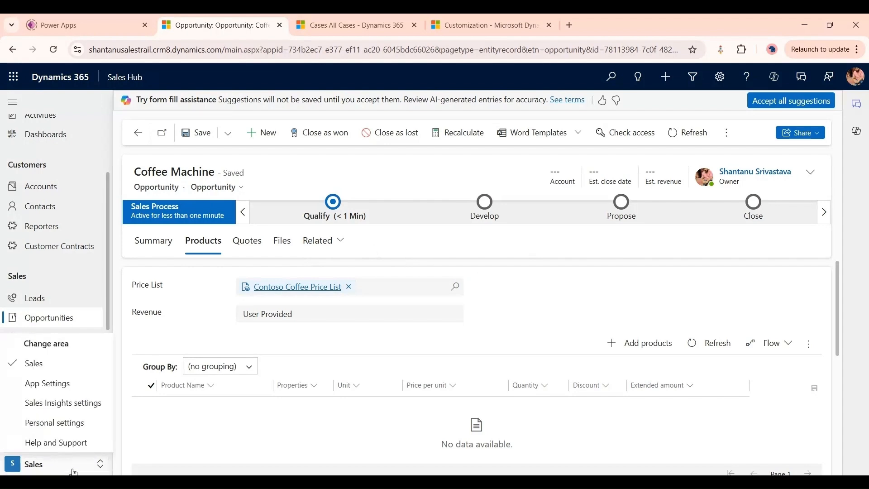
{"action": "left_click", "coordinate": [58, 385]}
{"action": "scroll", "coordinate": [60, 308], "scroll_direction": "down", "scroll_amount": 7}
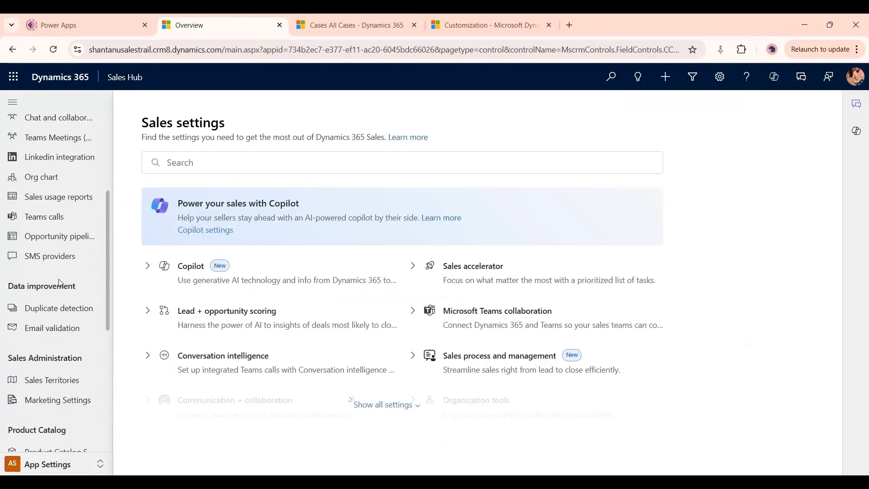
{"action": "scroll", "coordinate": [60, 284], "scroll_direction": "down", "scroll_amount": 3}
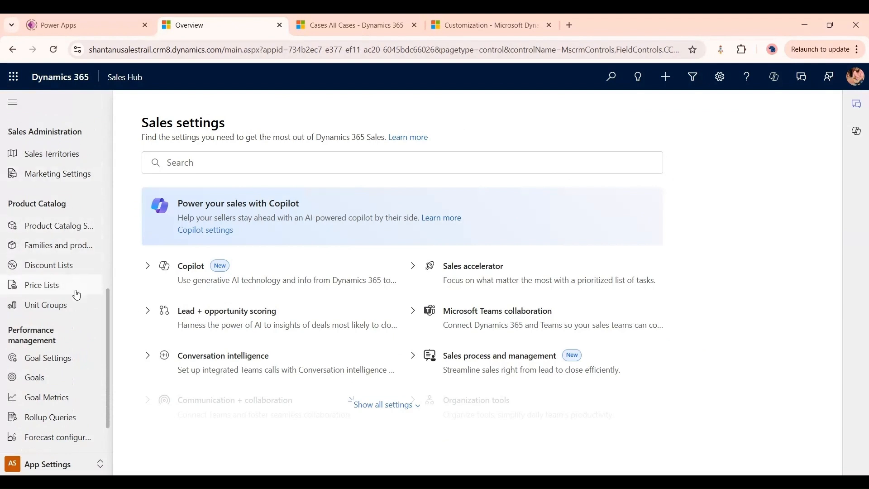
{"action": "left_click", "coordinate": [70, 246]}
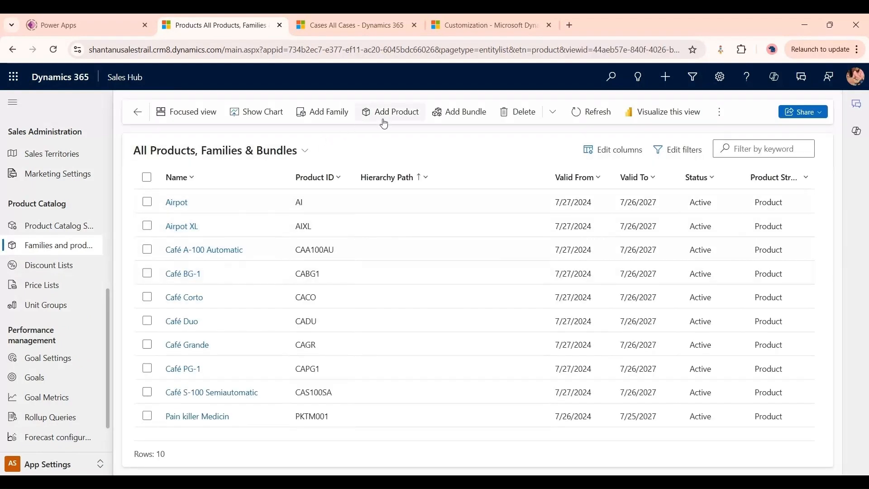
{"action": "left_click", "coordinate": [383, 114]}
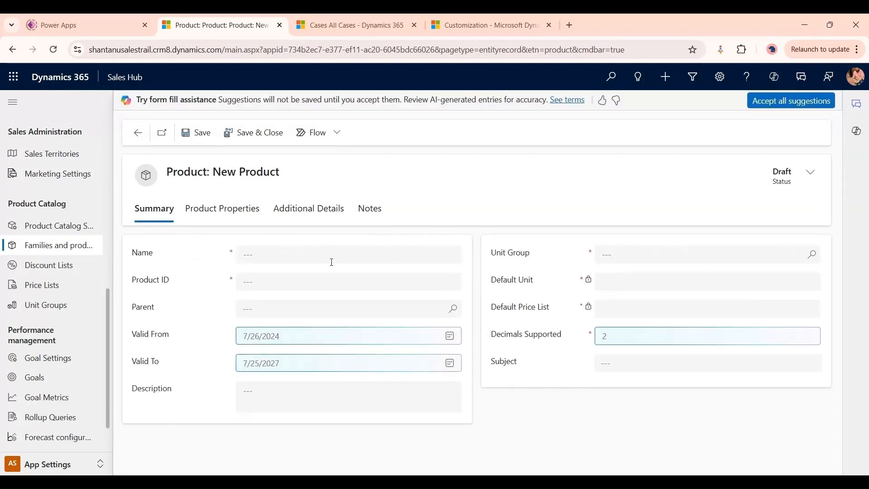
Examine the units defined in the Bottle of 30 unit group
{"action": "left_click", "coordinate": [74, 306]}
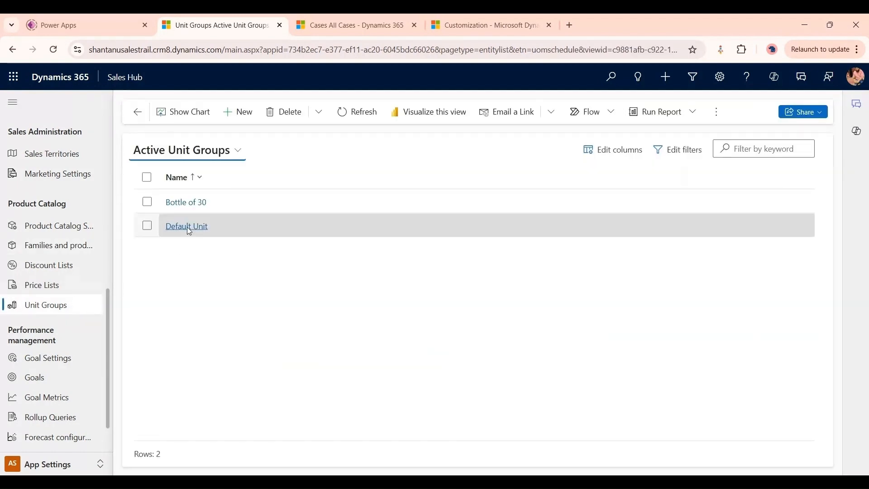
{"action": "left_click", "coordinate": [189, 202]}
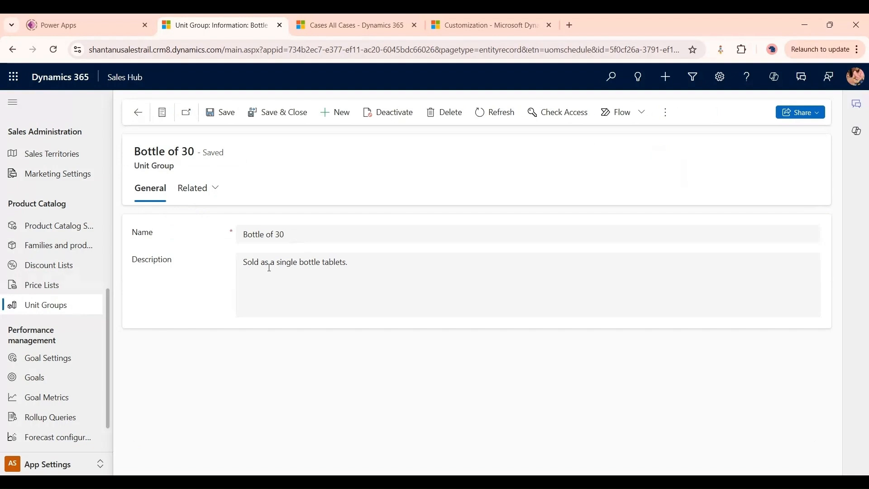
{"action": "left_click", "coordinate": [207, 198]}
{"action": "left_click", "coordinate": [208, 239]}
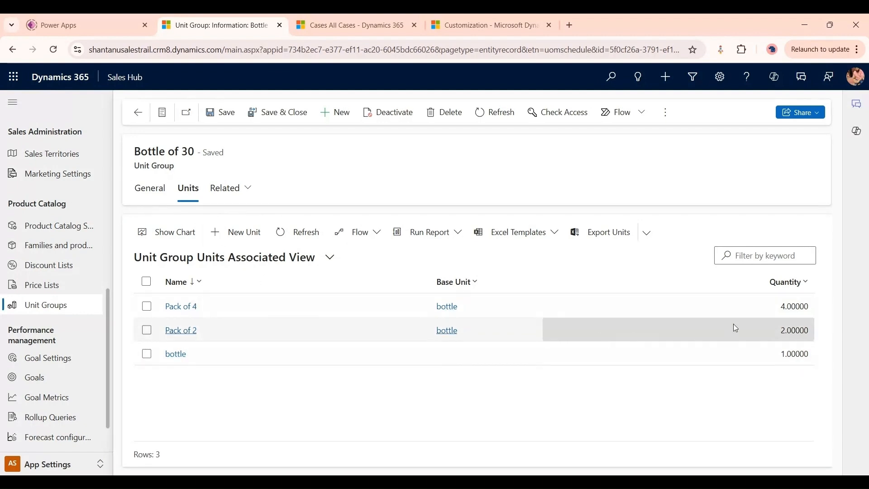
Open the Pain killer Medicin product to review its unit group, default unit and default price list
{"action": "left_click", "coordinate": [74, 304]}
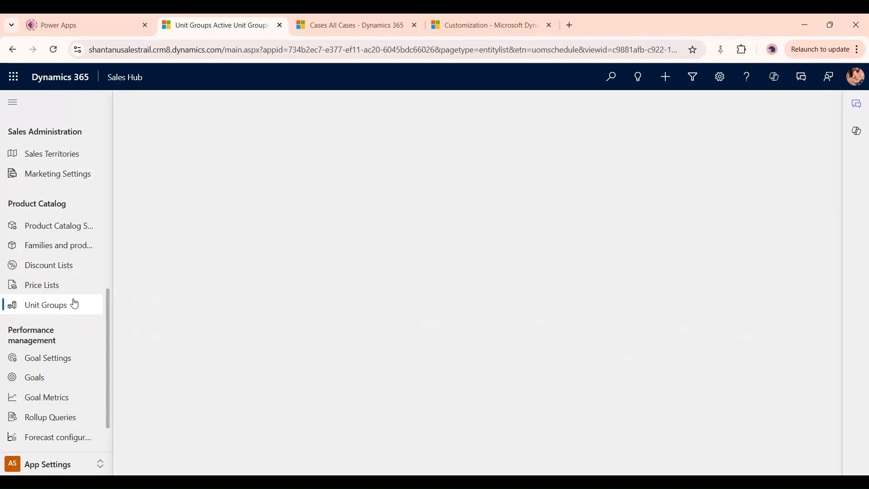
{"action": "left_click", "coordinate": [68, 245]}
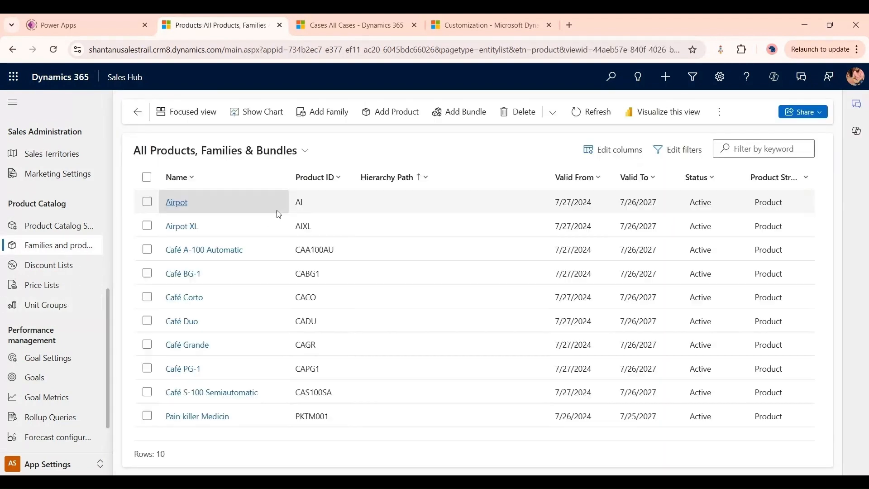
{"action": "left_click", "coordinate": [203, 417]}
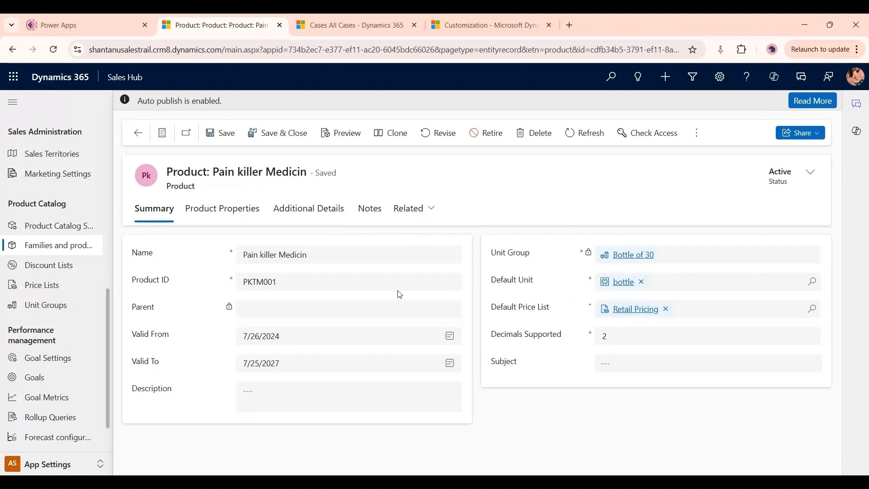
Open the Pain killer Medicin item for the bottle unit in the Retail Pricing price list
{"action": "left_click", "coordinate": [47, 290]}
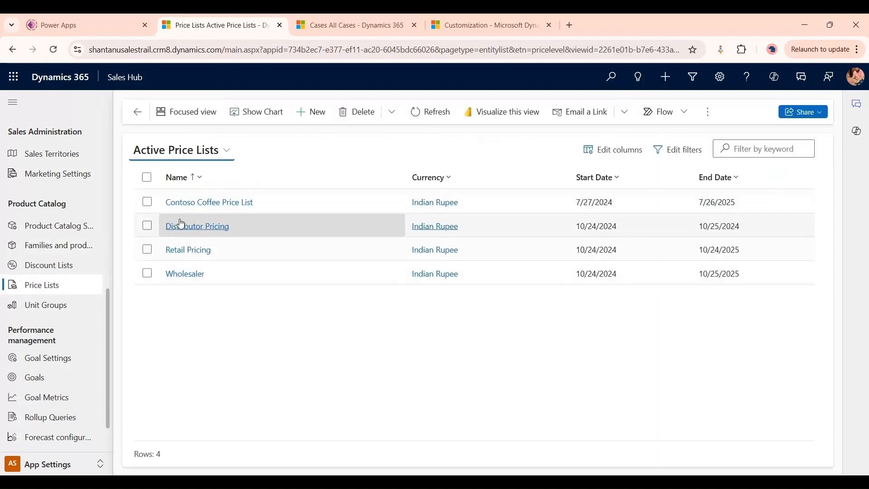
{"action": "left_click", "coordinate": [203, 257]}
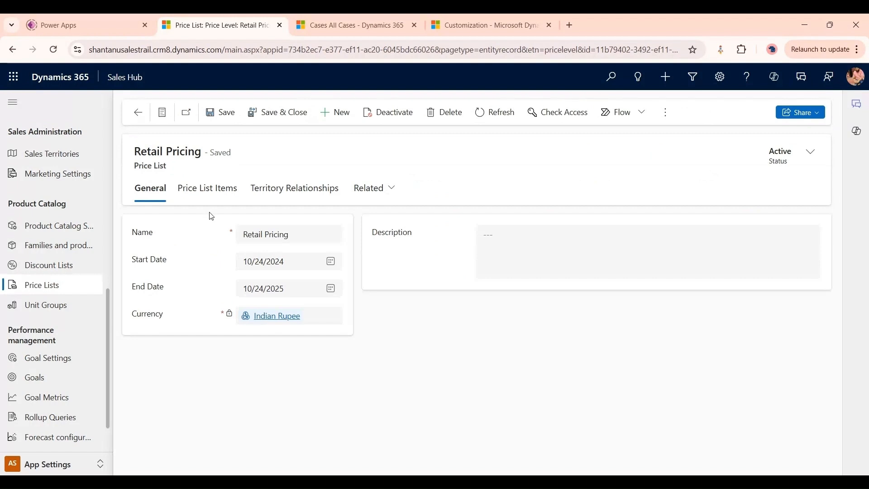
{"action": "left_click", "coordinate": [203, 190]}
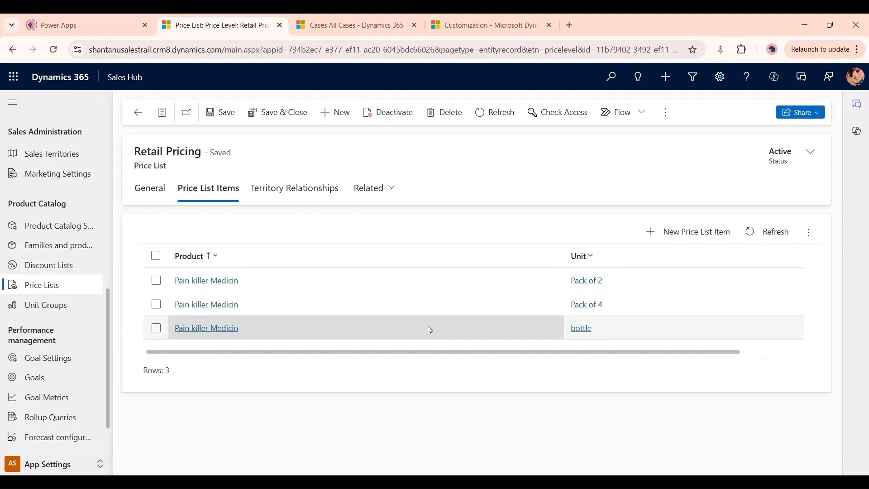
{"action": "double_click", "coordinate": [483, 332]}
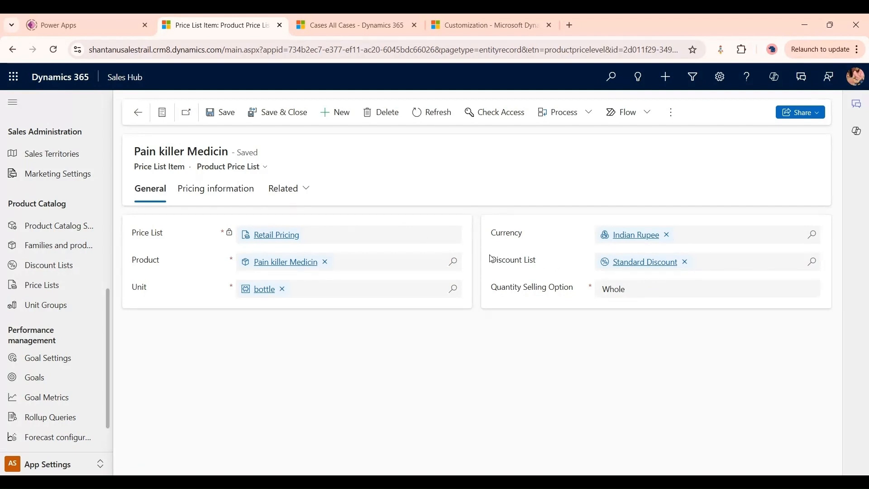
Check the bottle item's quantity selling options and pricing information, and return to the active price lists
{"action": "left_click", "coordinate": [638, 292]}
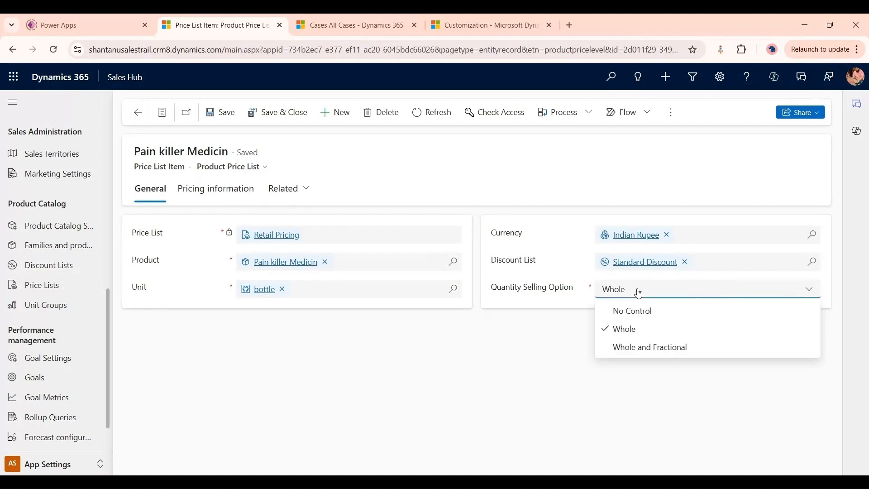
{"action": "left_click", "coordinate": [632, 293]}
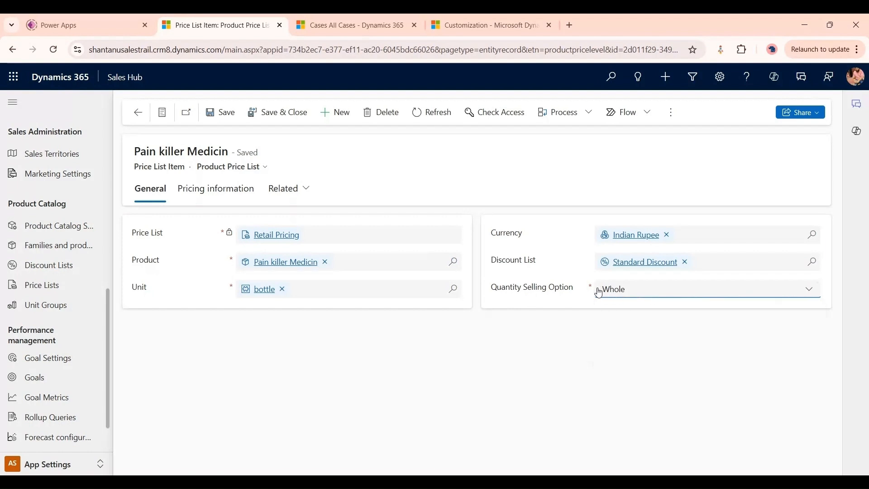
{"action": "left_click", "coordinate": [220, 197]}
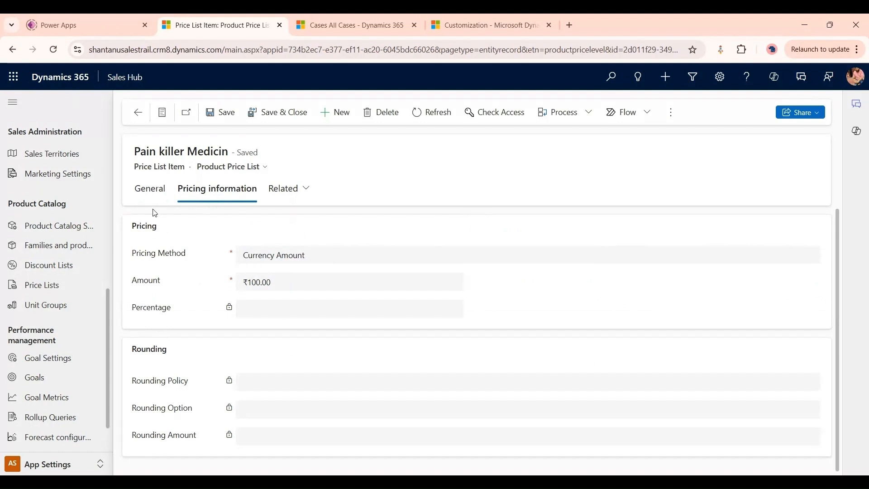
{"action": "left_click", "coordinate": [151, 196]}
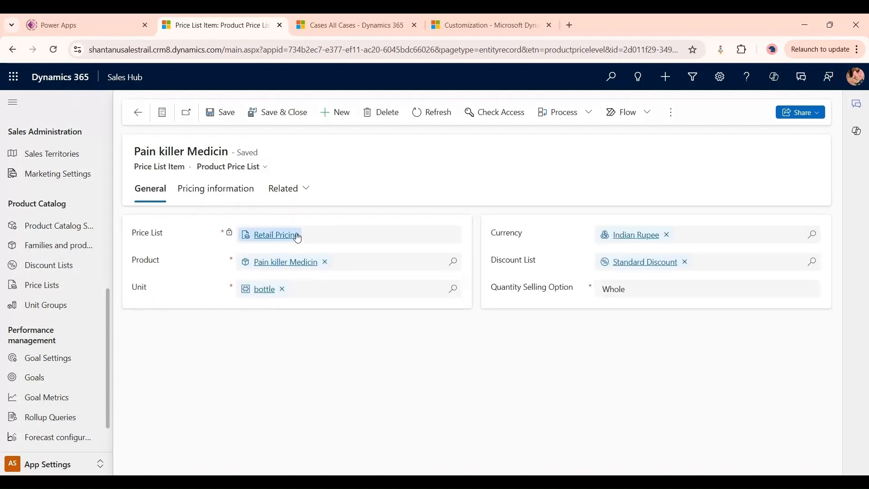
{"action": "left_click", "coordinate": [138, 112]}
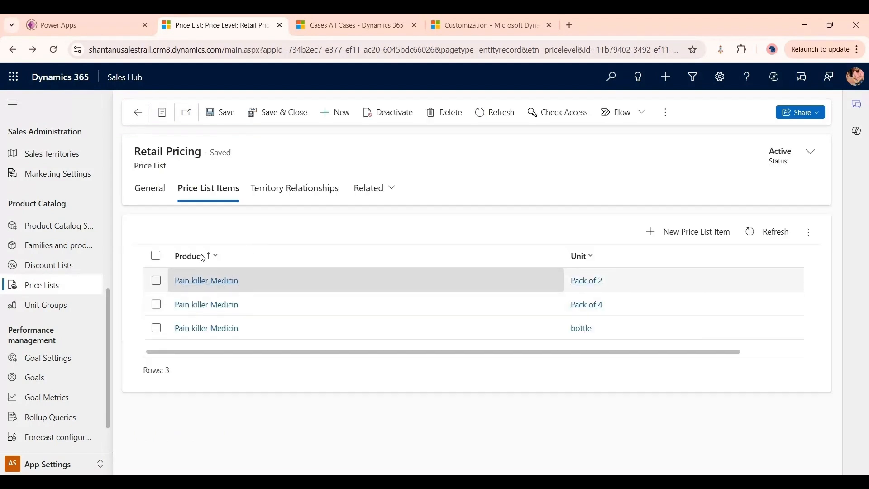
{"action": "left_click", "coordinate": [78, 291]}
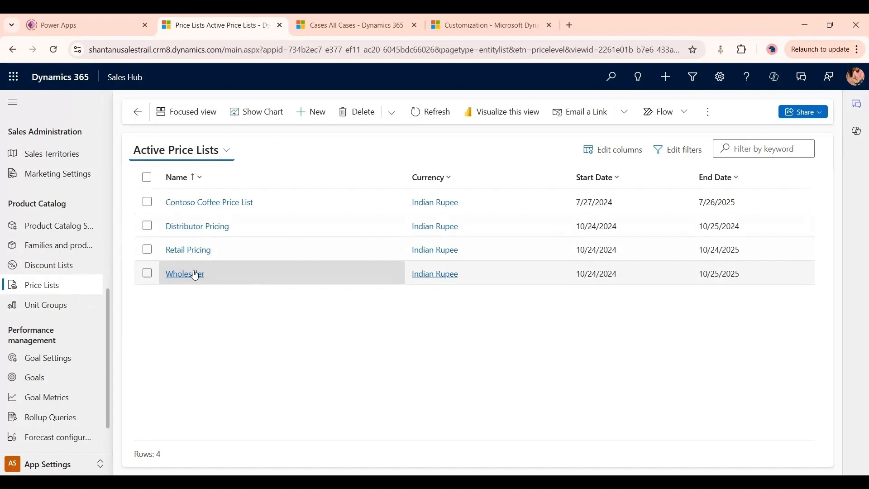
Review the pricing information of the Pain killer Medicin bottle item in the Wholesaler price list, and return to the active price lists
{"action": "left_click", "coordinate": [196, 274]}
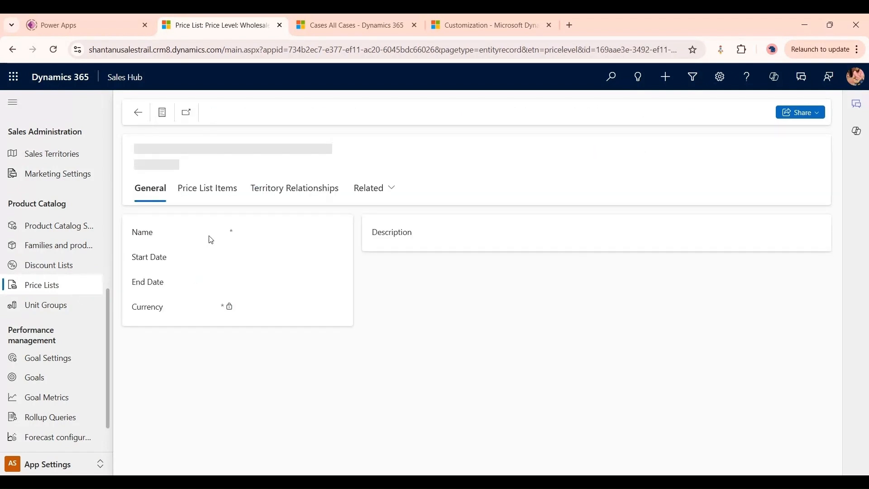
{"action": "left_click", "coordinate": [212, 190]}
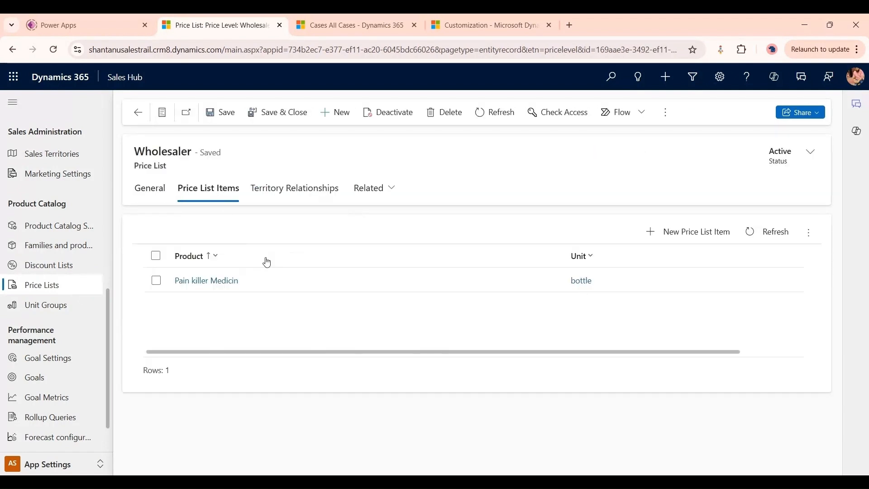
{"action": "left_click", "coordinate": [319, 281]}
{"action": "double_click", "coordinate": [319, 282]}
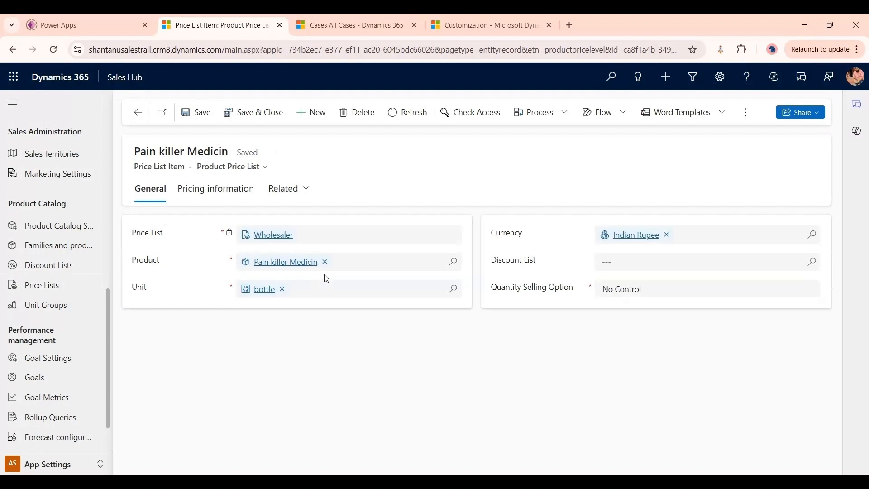
{"action": "left_click", "coordinate": [226, 190]}
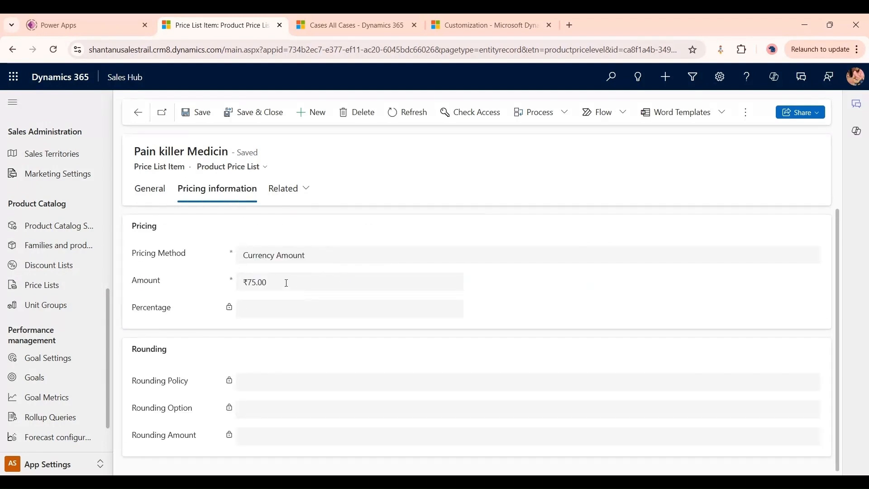
{"action": "left_click", "coordinate": [138, 113]}
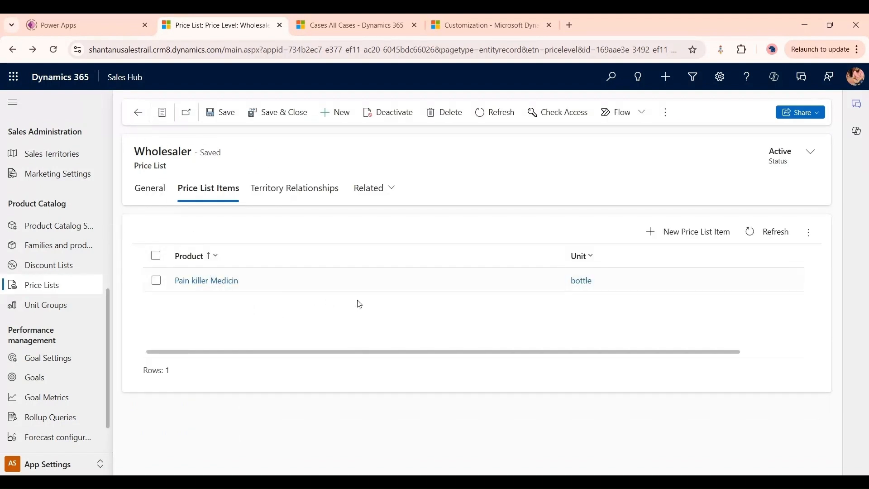
{"action": "left_click", "coordinate": [137, 112]}
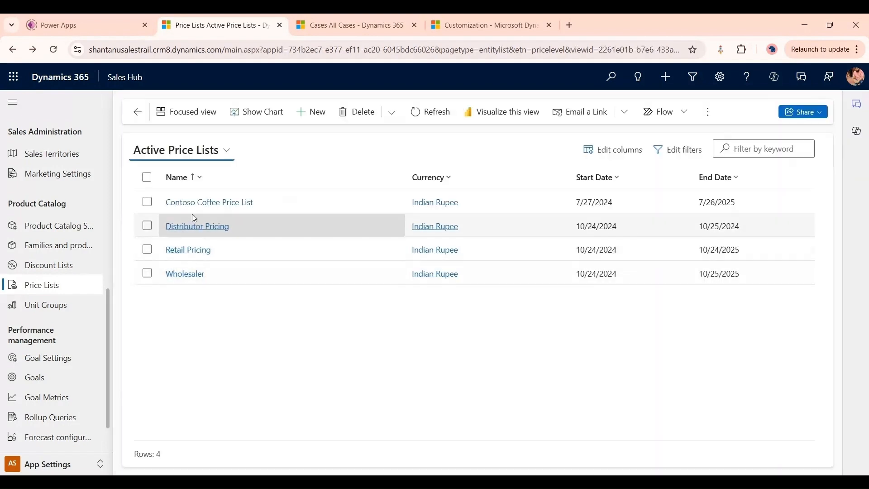
Review the general details and pricing information of the Pain killer Medicin item in the Distributor Pricing price list
{"action": "left_click", "coordinate": [195, 225]}
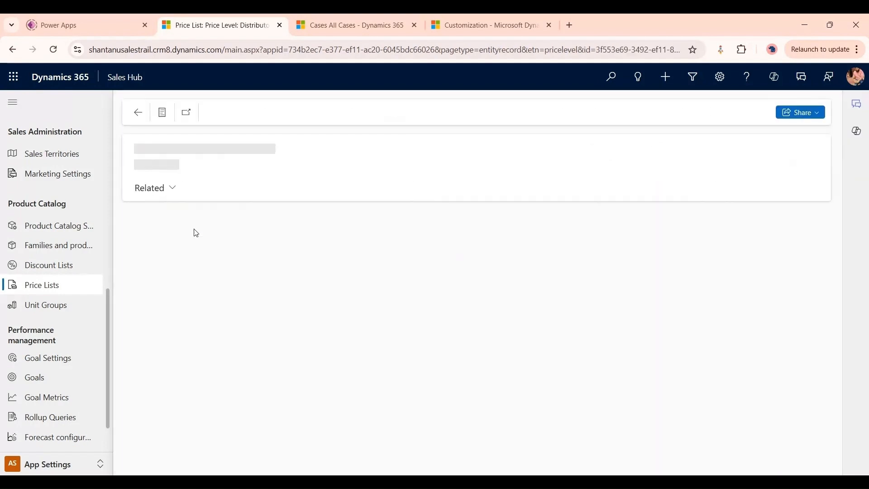
{"action": "left_click", "coordinate": [209, 188]}
{"action": "double_click", "coordinate": [362, 281]}
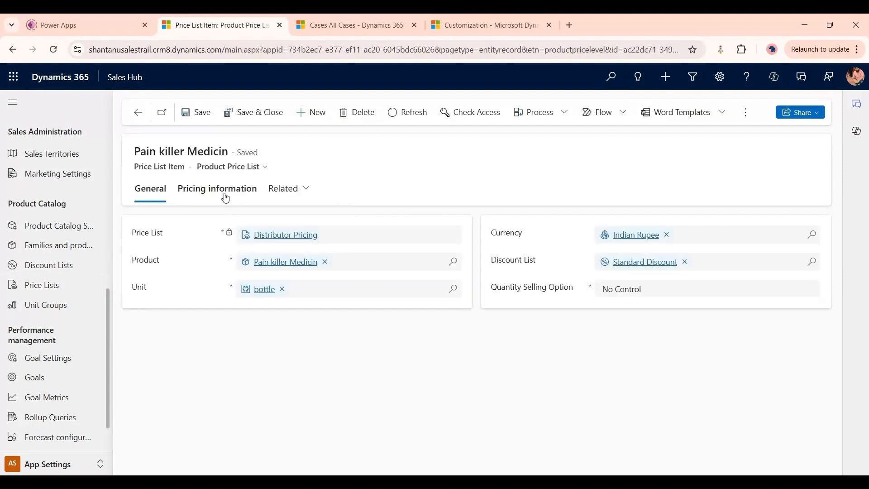
{"action": "left_click", "coordinate": [224, 194]}
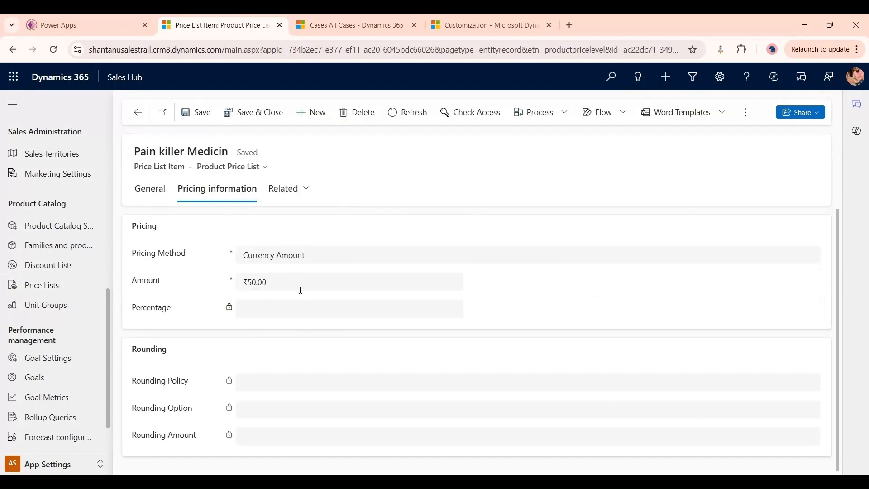
{"action": "left_click", "coordinate": [136, 112]}
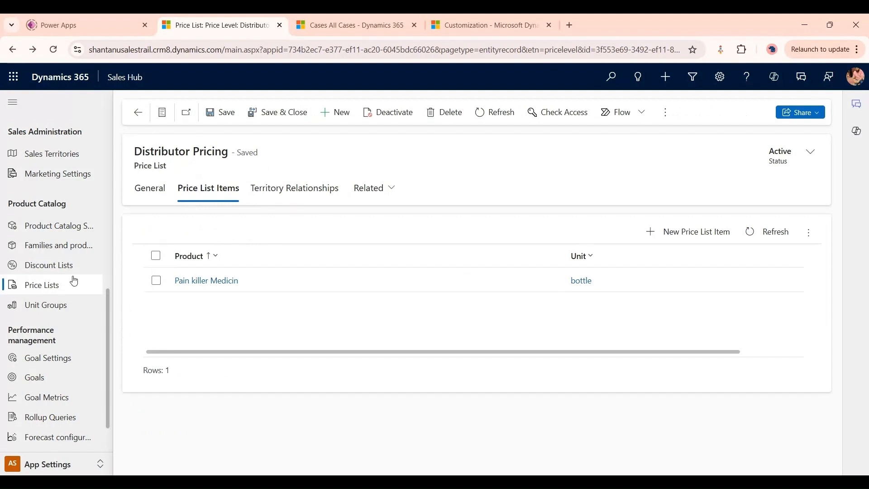
Review the Pain killer Medicin product's summary, and view the active discount lists
{"action": "left_click", "coordinate": [64, 247]}
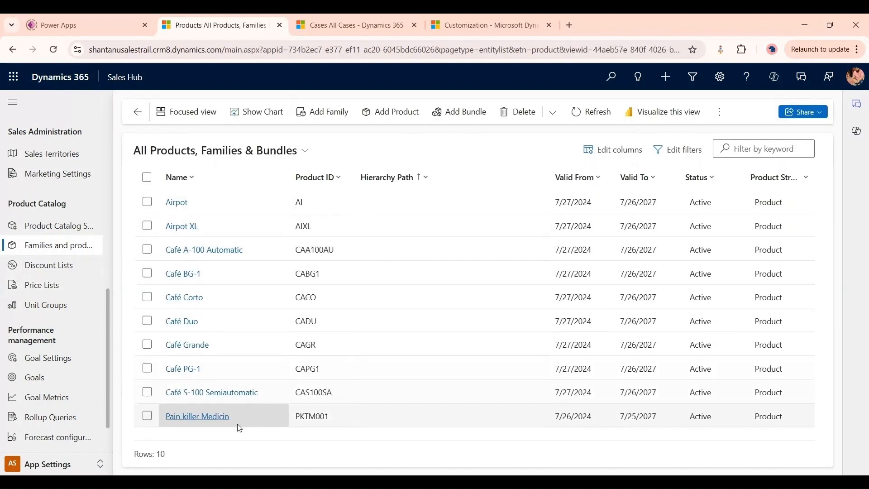
{"action": "left_click", "coordinate": [215, 418]}
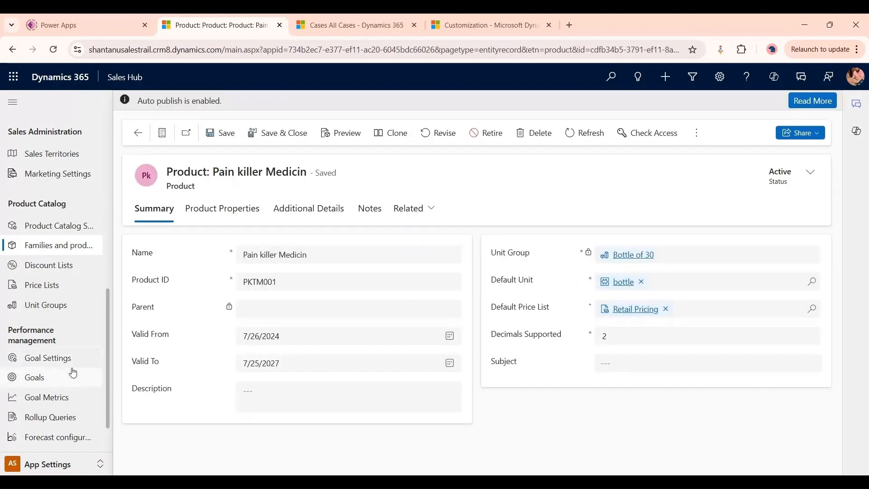
{"action": "left_click", "coordinate": [71, 265]}
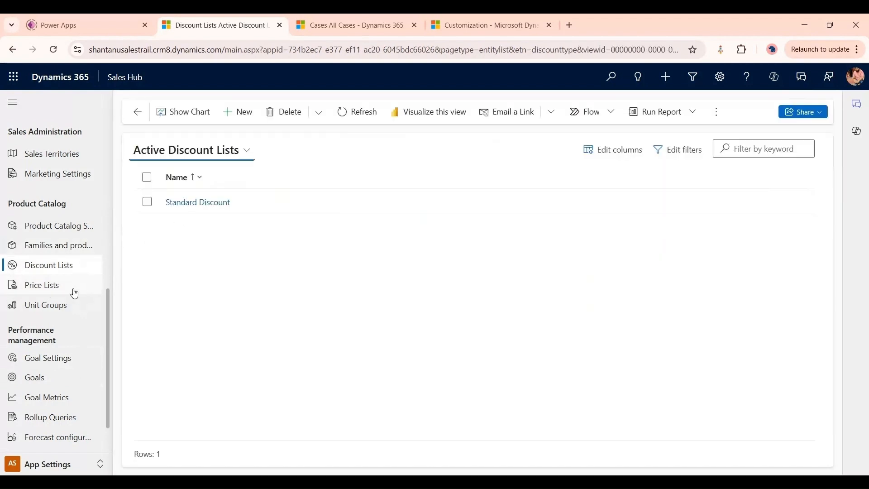
Open the Pain killer Medicin bottle item in the Retail Pricing price list to review its discount list assignment
{"action": "left_click", "coordinate": [75, 293]}
{"action": "left_click", "coordinate": [213, 255]}
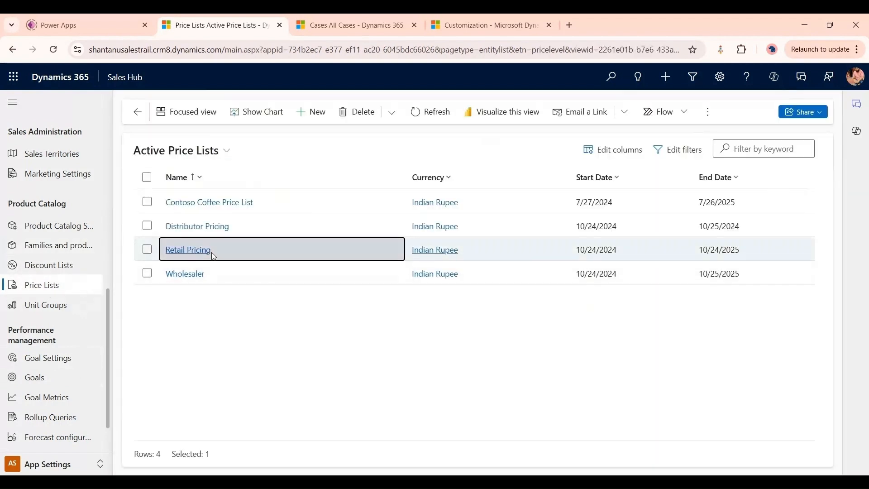
{"action": "left_click", "coordinate": [212, 255]}
{"action": "left_click", "coordinate": [214, 200]}
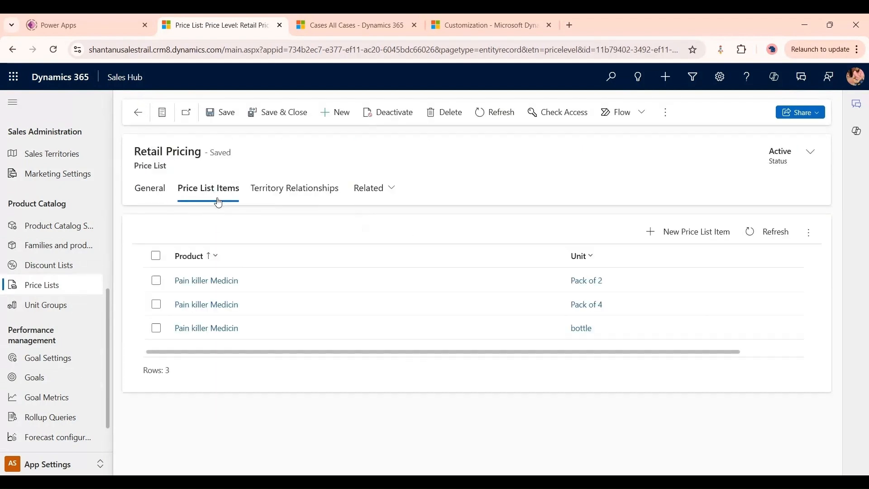
{"action": "double_click", "coordinate": [272, 330]}
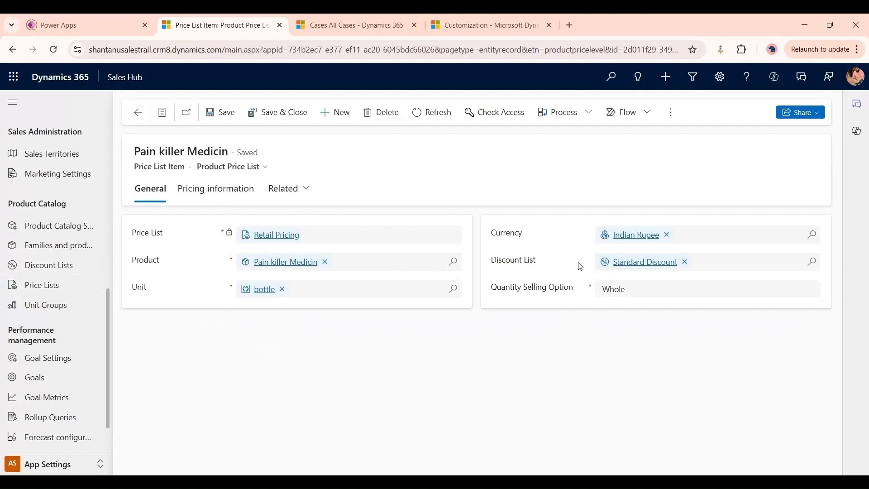
Examine the percentages and quantity ranges in the item's Standard Discount list, and reopen the Pain killer Medicin product
{"action": "left_click", "coordinate": [652, 262]}
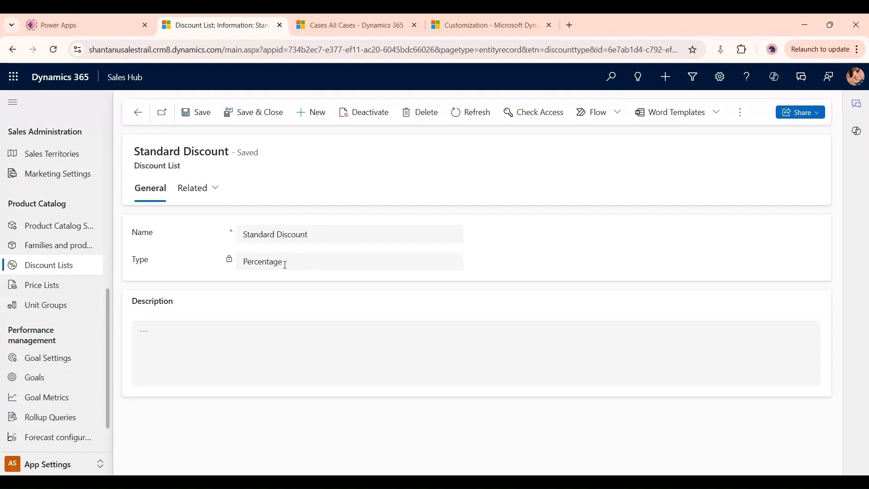
{"action": "left_click", "coordinate": [197, 195]}
{"action": "left_click", "coordinate": [206, 240]}
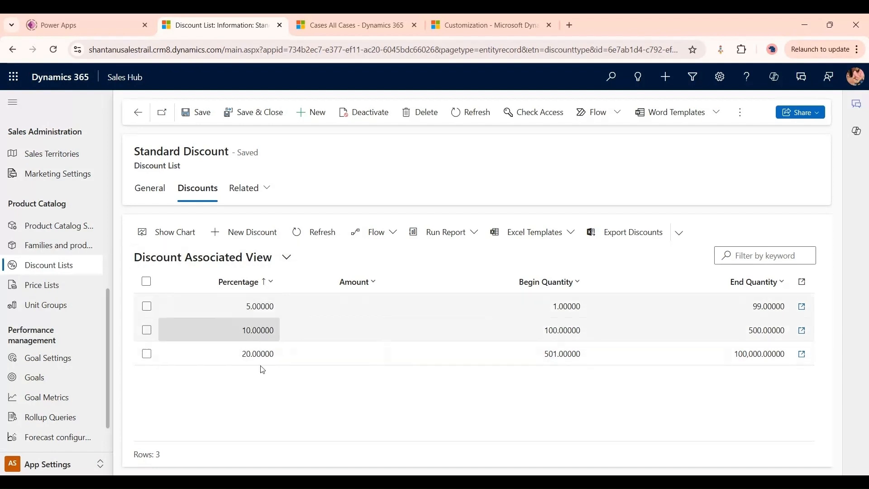
{"action": "left_click", "coordinate": [70, 245]}
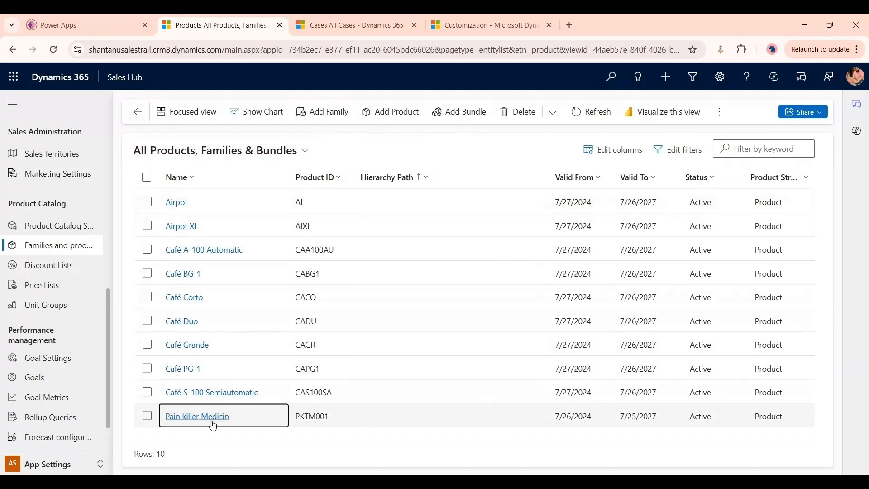
{"action": "left_click", "coordinate": [198, 416]}
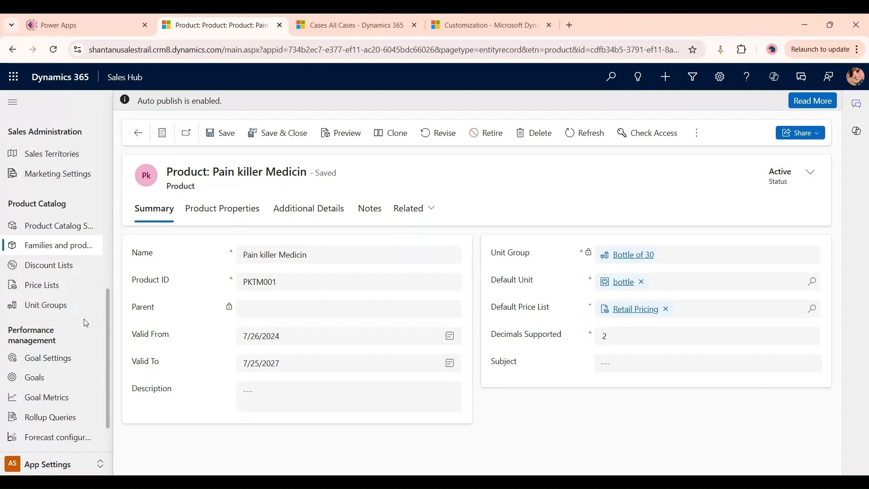
Switch to the Sales area and create a new opportunity from the open opportunities list
{"action": "scroll", "coordinate": [64, 305], "scroll_direction": "down", "scroll_amount": 1}
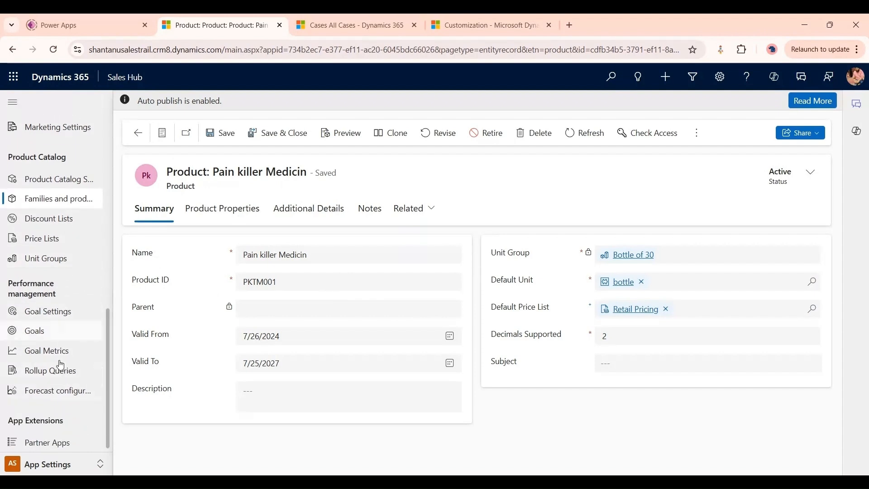
{"action": "left_click", "coordinate": [58, 464]}
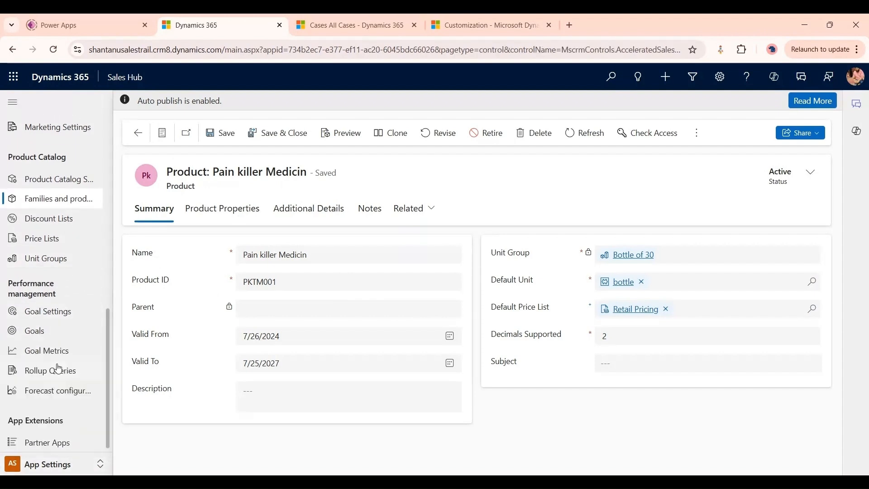
{"action": "left_click", "coordinate": [56, 364]}
{"action": "scroll", "coordinate": [67, 335], "scroll_direction": "down", "scroll_amount": 3}
{"action": "left_click", "coordinate": [63, 318]}
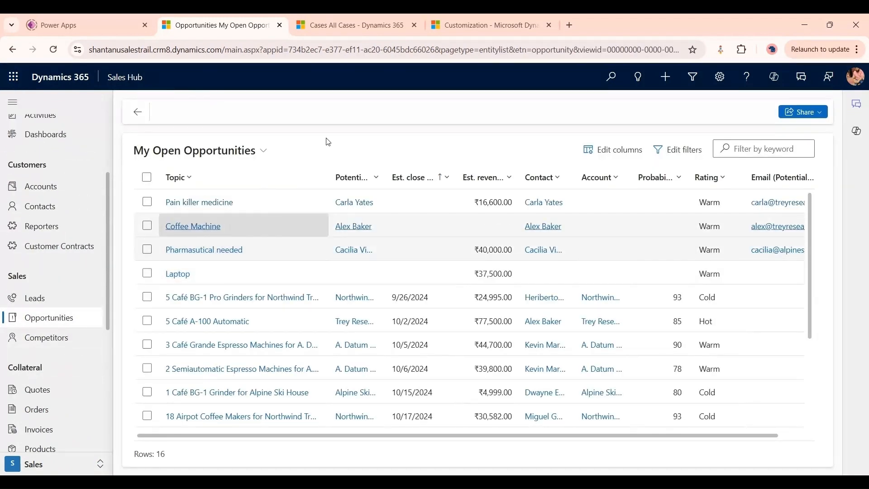
{"action": "left_click", "coordinate": [299, 113]}
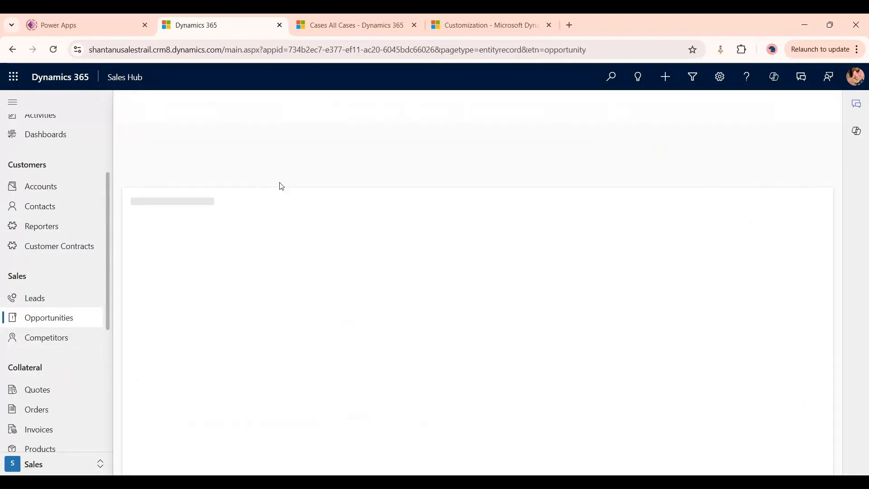
Enter "Pain killer medicine" as the opportunity's topic, choose its contact, and accept the suggested purchase timeframe This Quarter
{"action": "left_click", "coordinate": [274, 290]}
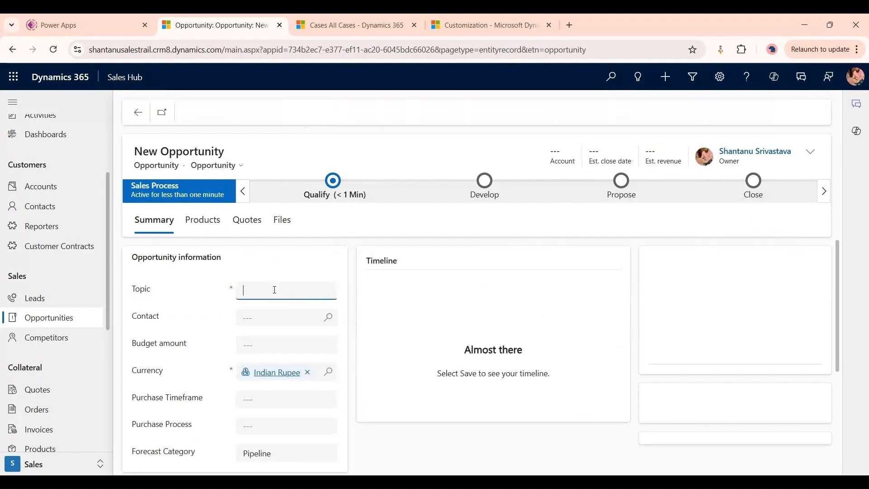
{"action": "type", "text": "Pain killer medicine"}
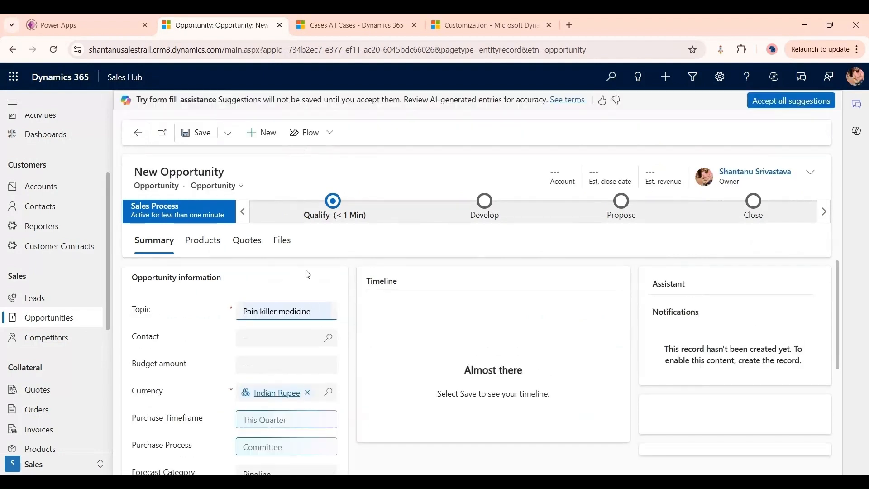
{"action": "left_click", "coordinate": [328, 337]}
{"action": "left_click", "coordinate": [316, 247]}
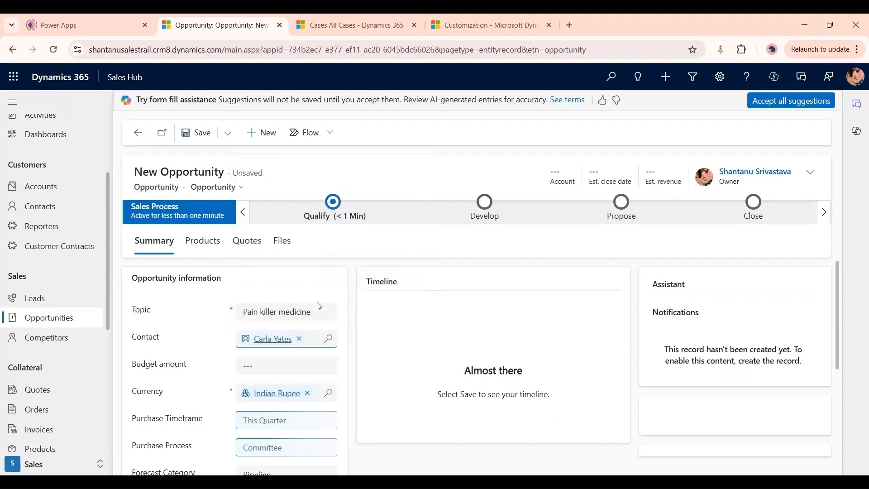
{"action": "scroll", "coordinate": [317, 306], "scroll_direction": "down", "scroll_amount": 3}
{"action": "left_click", "coordinate": [320, 309]}
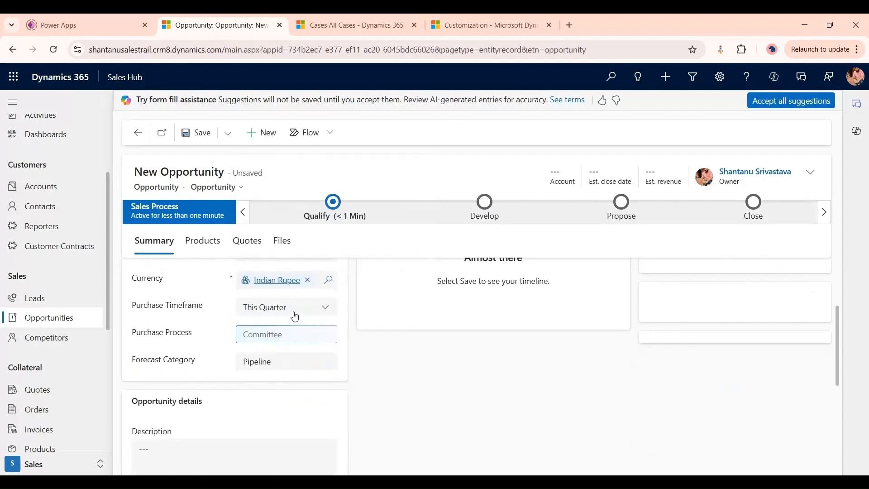
Assign the Retail Pricing price list to the opportunity and save the record
{"action": "left_click", "coordinate": [202, 242]}
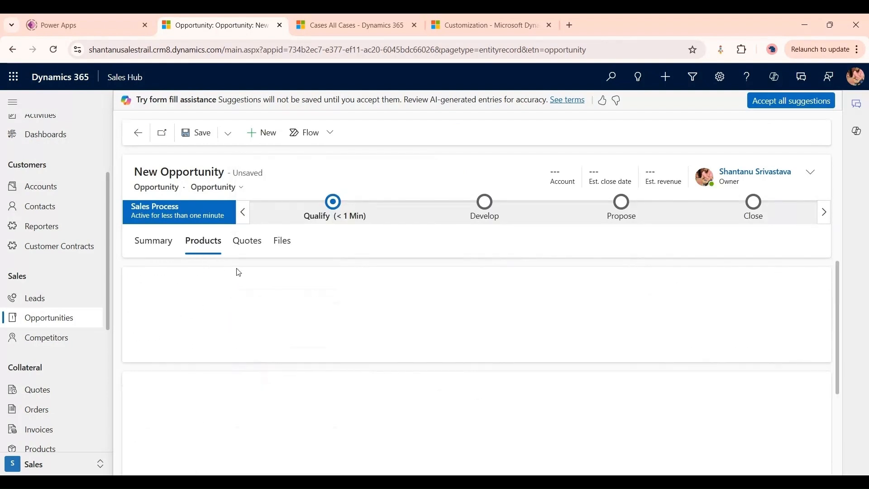
{"action": "left_click", "coordinate": [455, 287]}
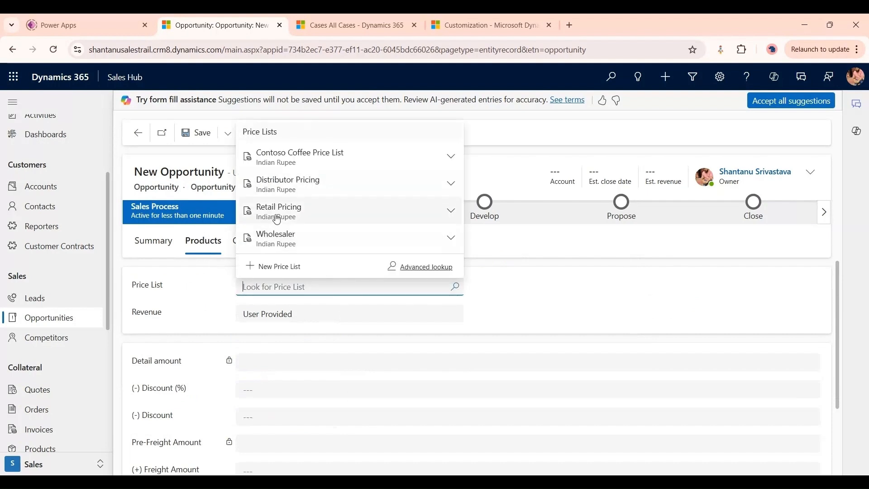
{"action": "left_click", "coordinate": [307, 218]}
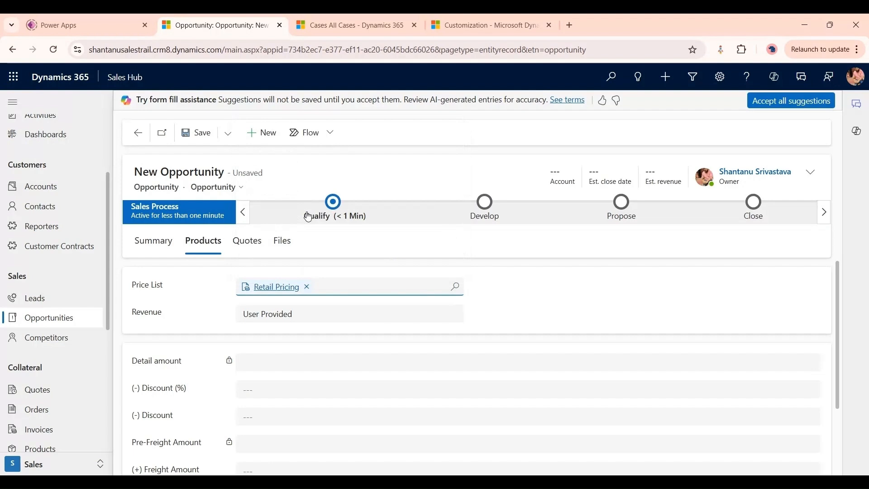
{"action": "key", "text": "ctrl+s"}
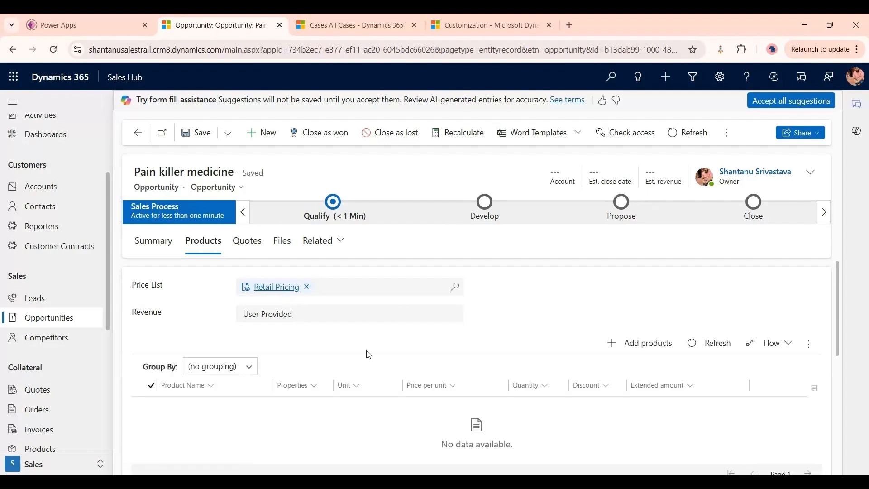
Start adding products to the opportunity and choose bottle as the unit for Pain killer Medicin
{"action": "left_click", "coordinate": [632, 347]}
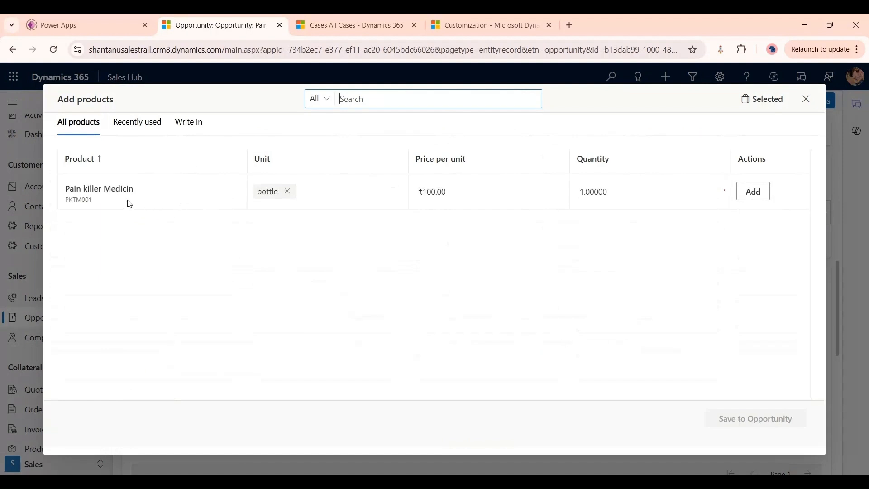
{"action": "left_click", "coordinate": [287, 191]}
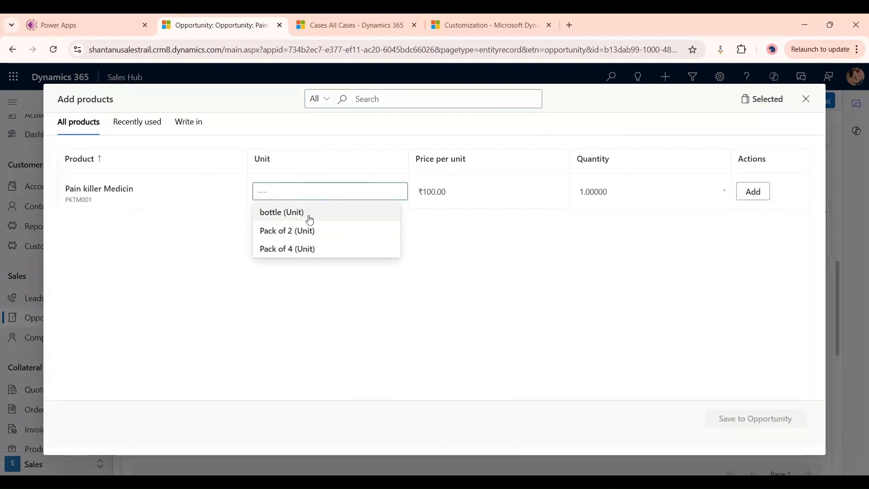
{"action": "left_click", "coordinate": [308, 214]}
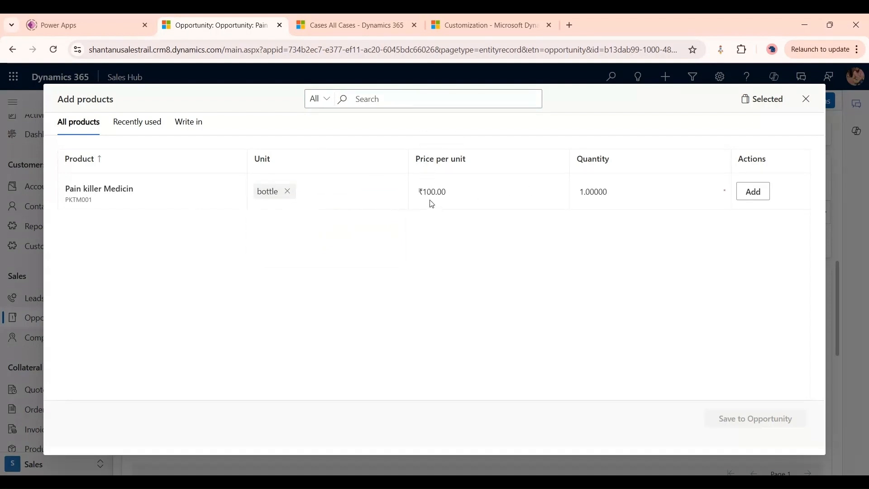
Set the Pain killer Medicin quantity to 102, add the product, and save it to the opportunity
{"action": "left_click", "coordinate": [587, 190]}
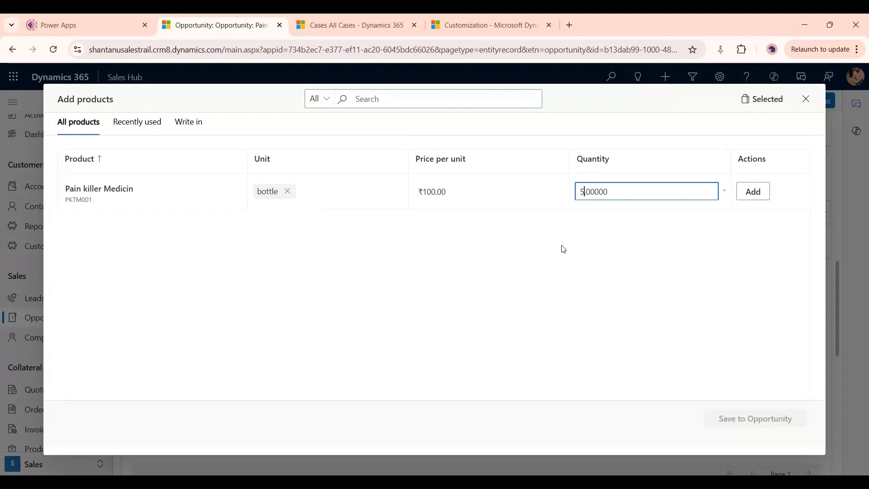
{"action": "type", "text": "0"}
{"action": "type", "text": "02"}
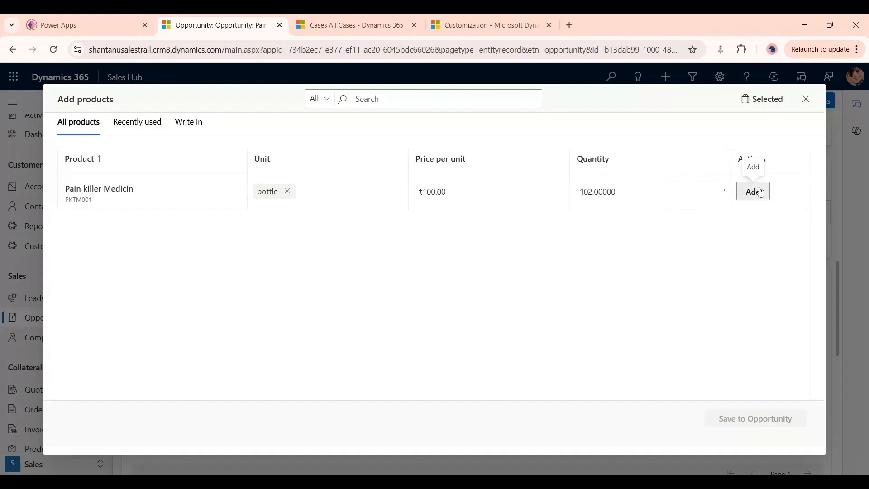
{"action": "left_click", "coordinate": [753, 190]}
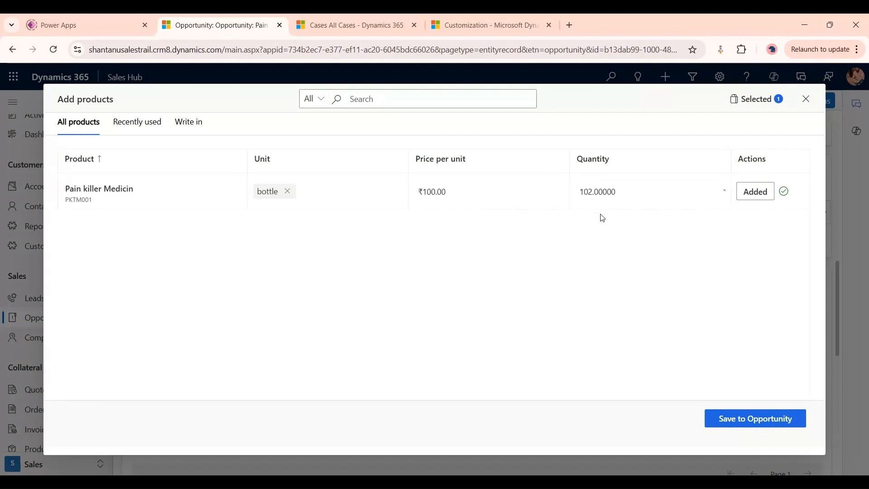
{"action": "left_click", "coordinate": [731, 420]}
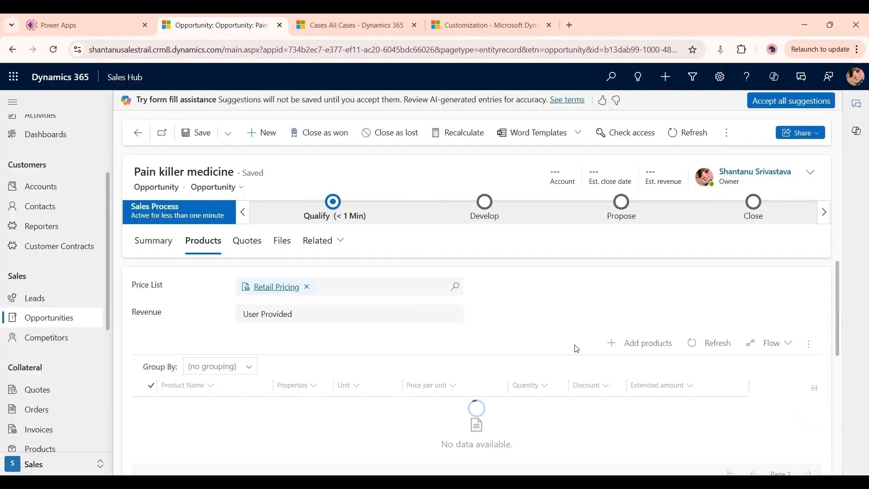
Examine the added product line's price, quantity and extended amount, along with the opportunity's detail, discount, tax and total amounts
{"action": "scroll", "coordinate": [543, 335], "scroll_direction": "down", "scroll_amount": 2}
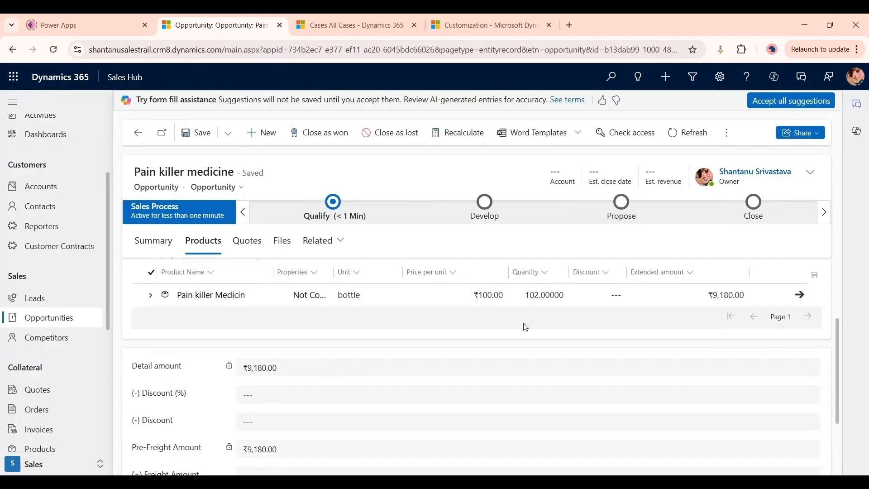
{"action": "scroll", "coordinate": [525, 327], "scroll_direction": "up", "scroll_amount": 1}
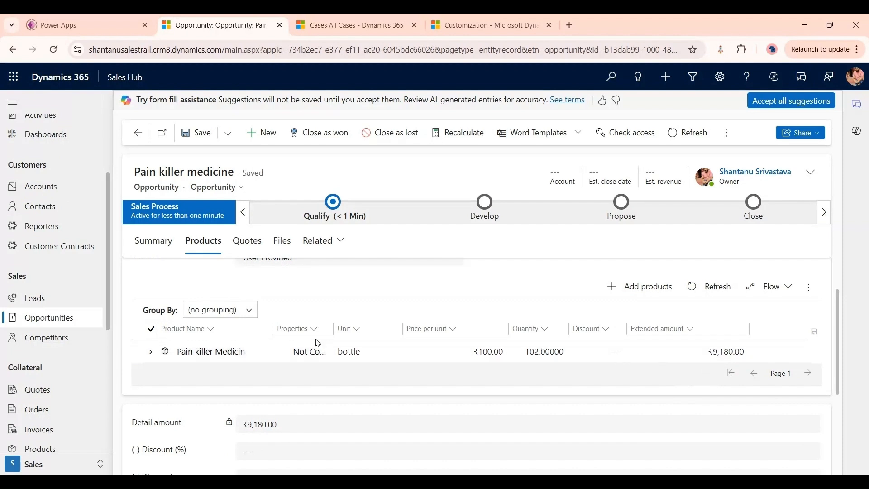
{"action": "scroll", "coordinate": [526, 348], "scroll_direction": "down", "scroll_amount": 3}
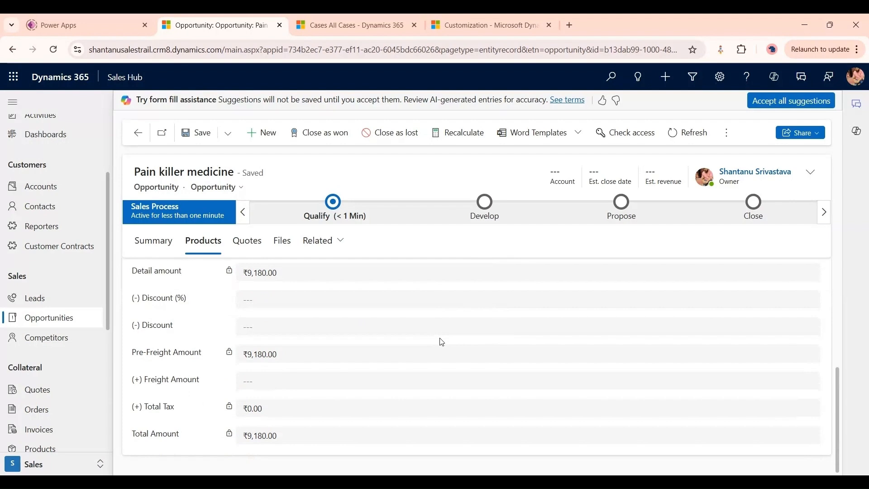
{"action": "scroll", "coordinate": [480, 328], "scroll_direction": "up", "scroll_amount": 3}
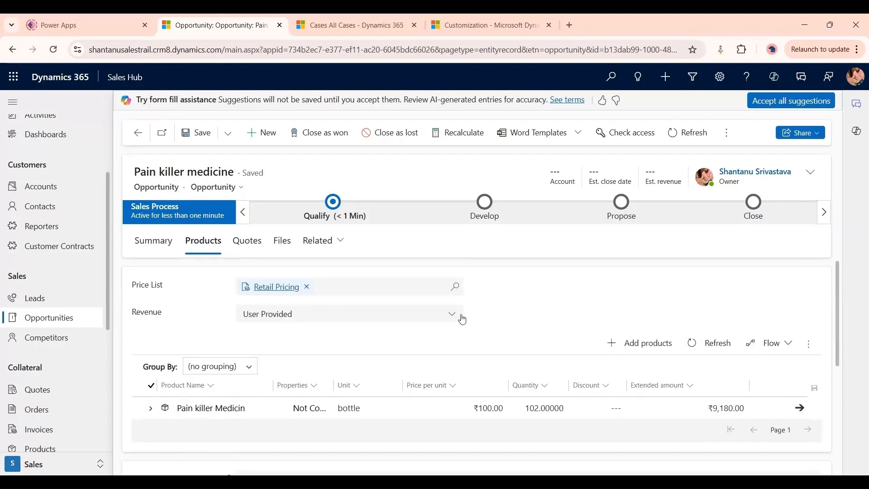